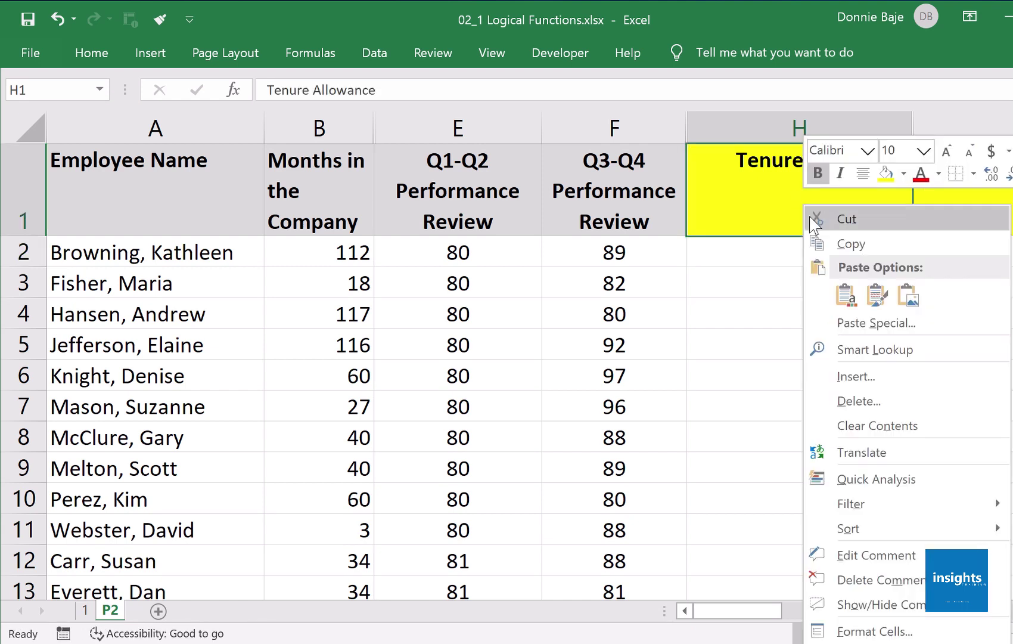
- Keep the Tenure Allowance header's comment permanently shown, then select cell H2
left_click(825, 607)
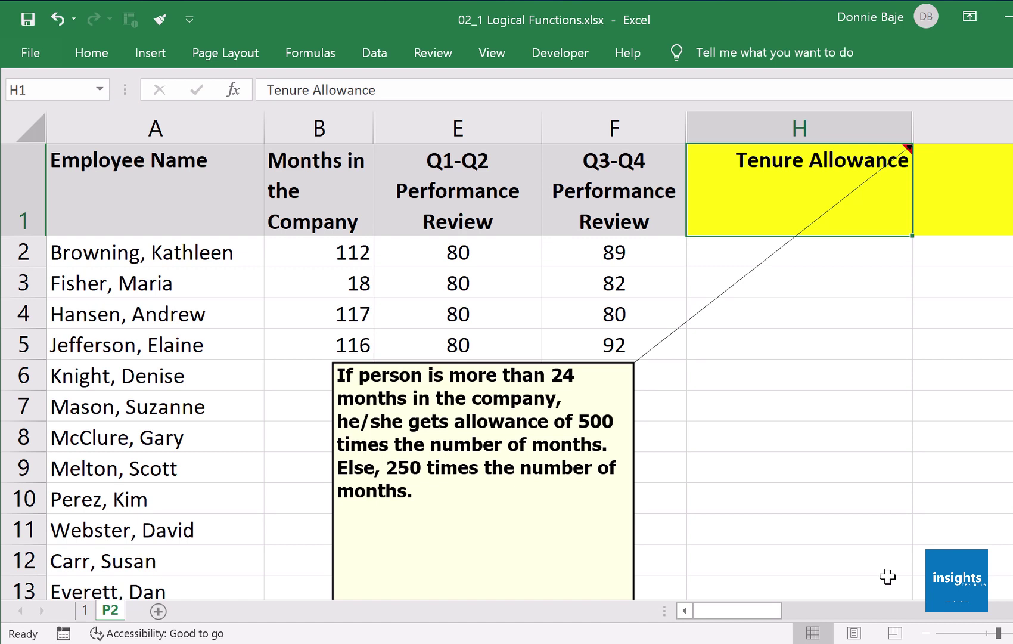
left_click(761, 247)
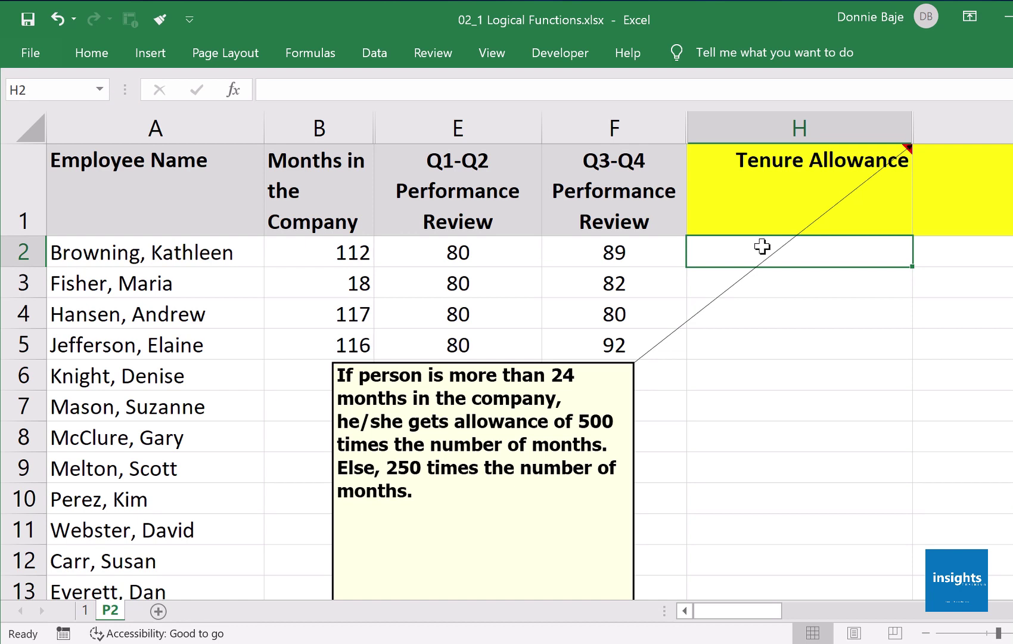
- Start H2's formula with the condition B2>24 and the true result 500*B2
type("=")
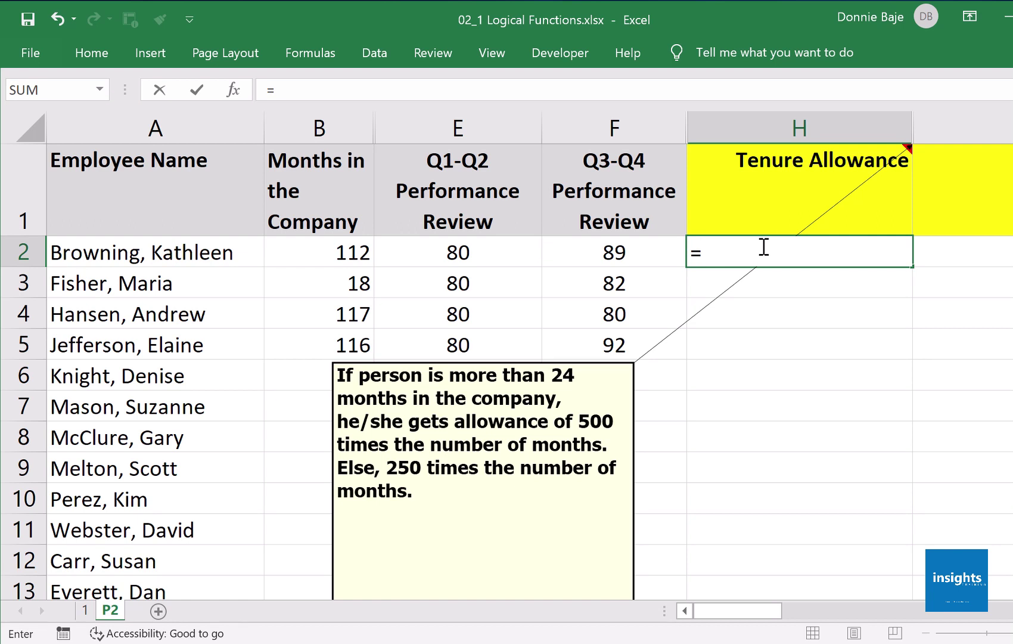
type("IF(")
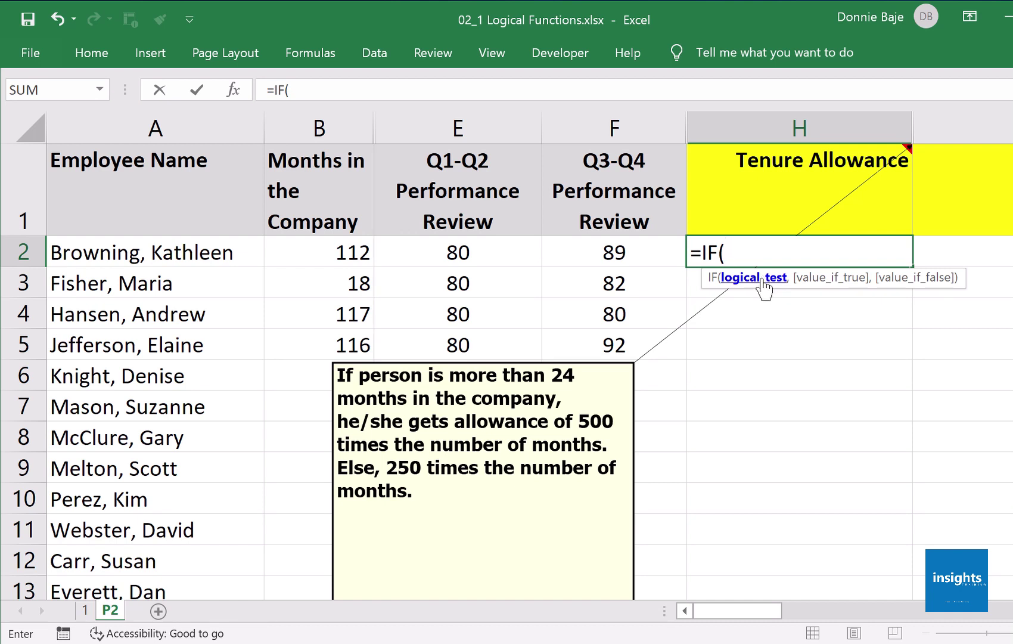
left_click(345, 257)
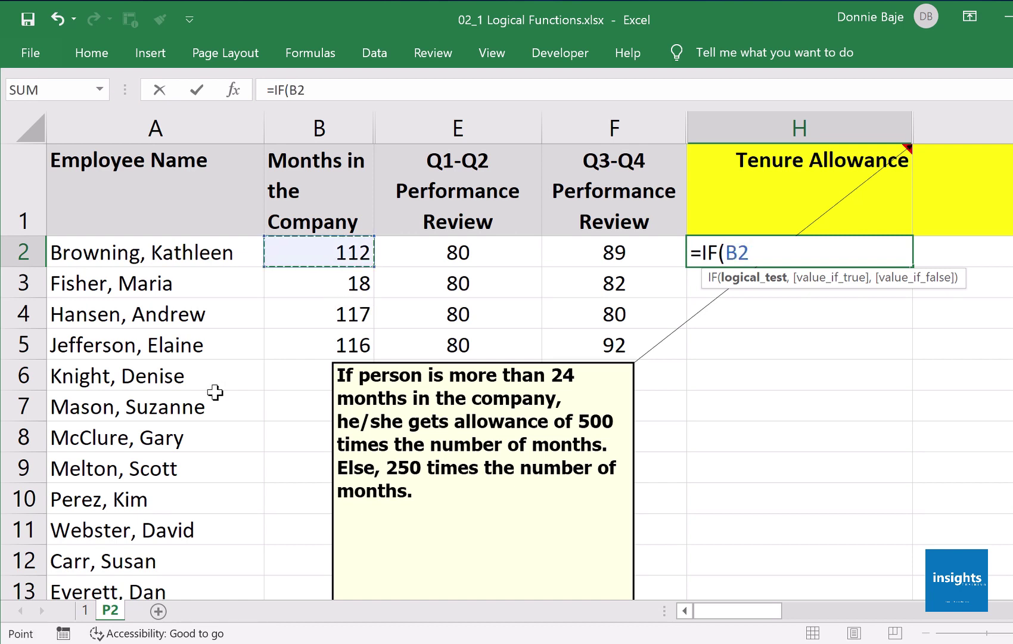
type(">24")
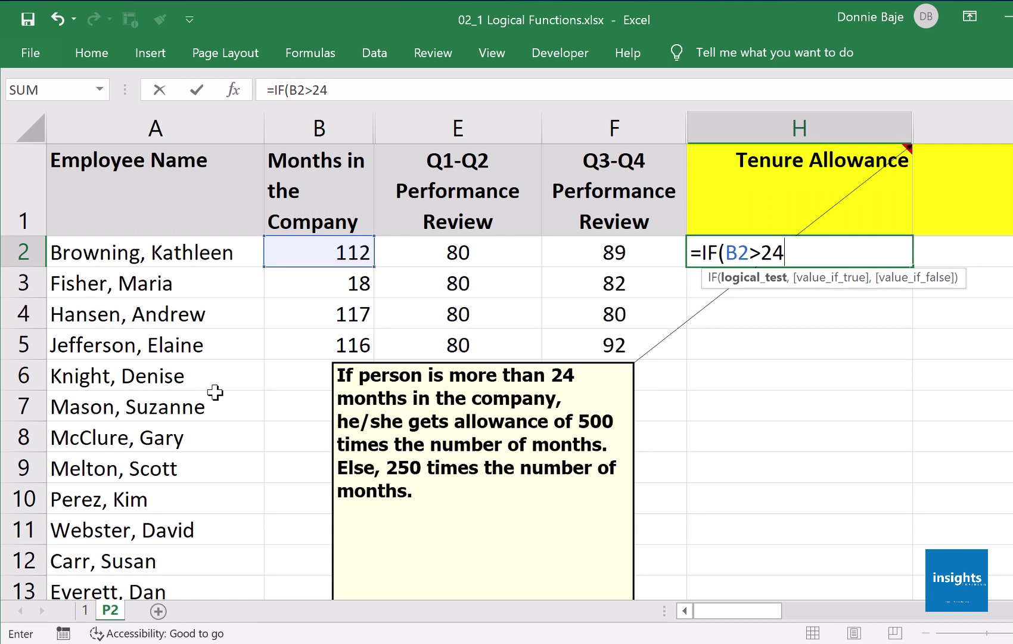
type(",")
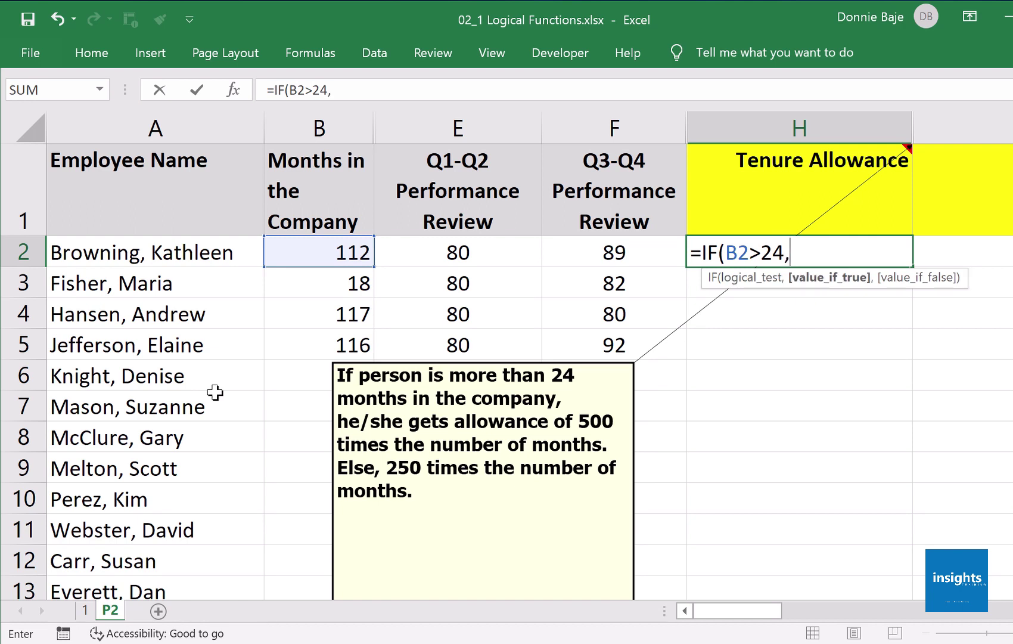
type("500")
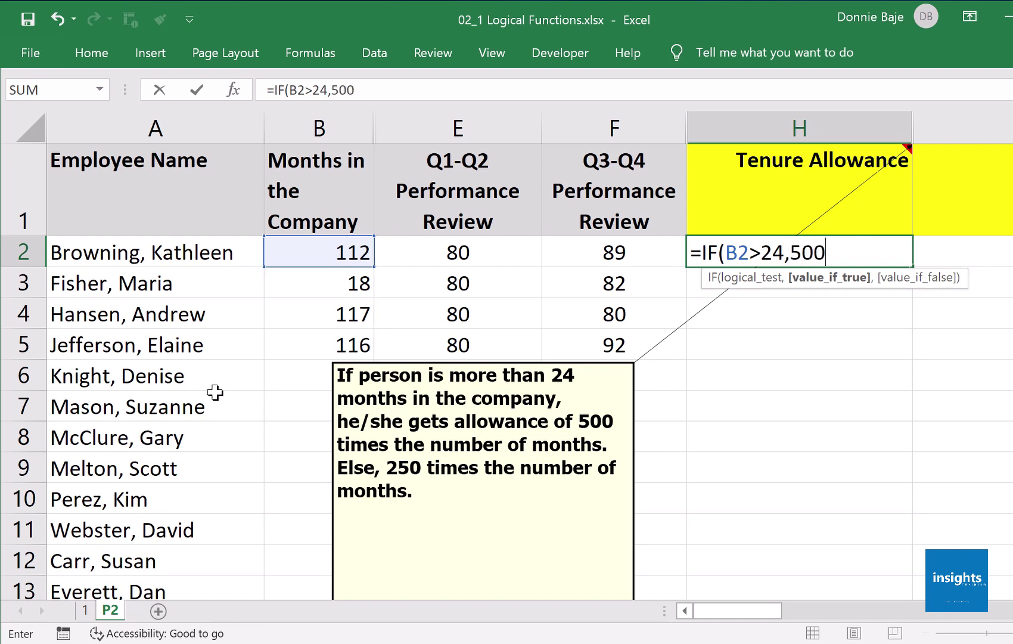
type("*")
left_click(321, 256)
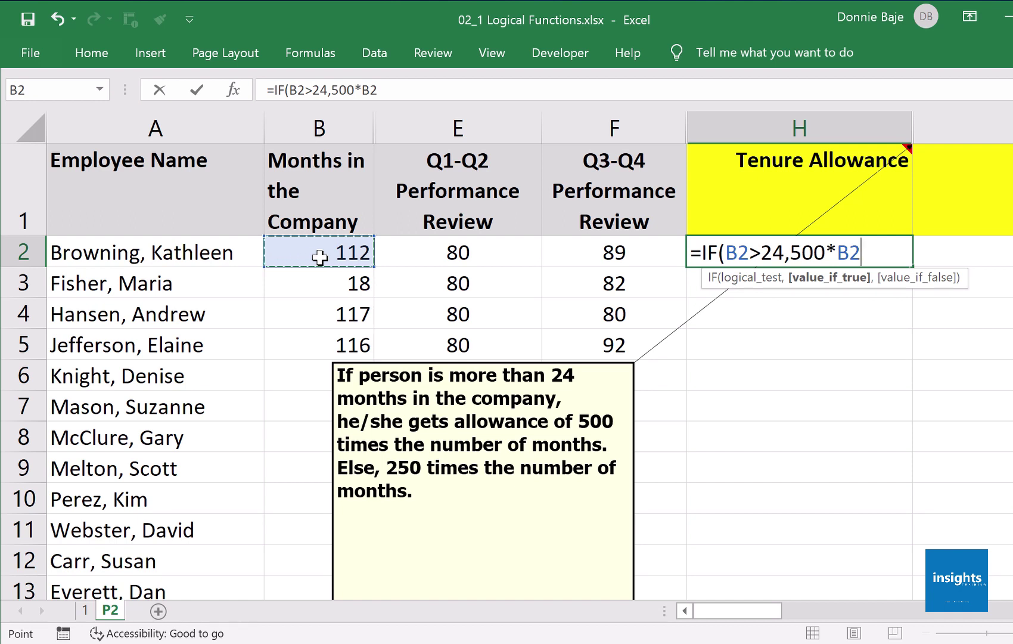
left_click(799, 278)
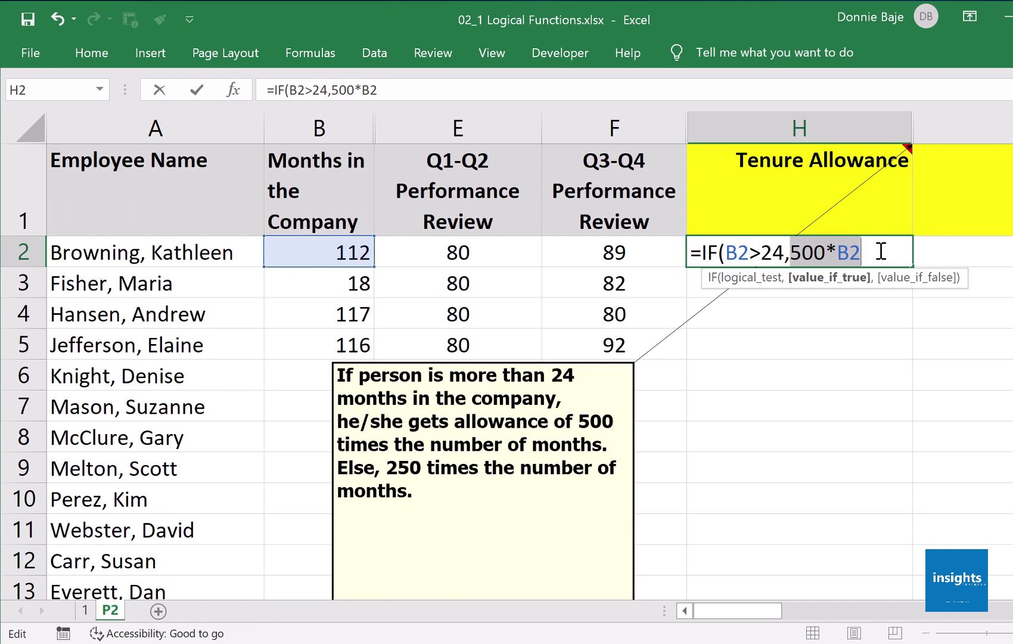
- Add 250*B2 as the false result and enter =IF(B2>24,500*B2,250*B2), giving 56000
left_click(881, 251)
type(",")
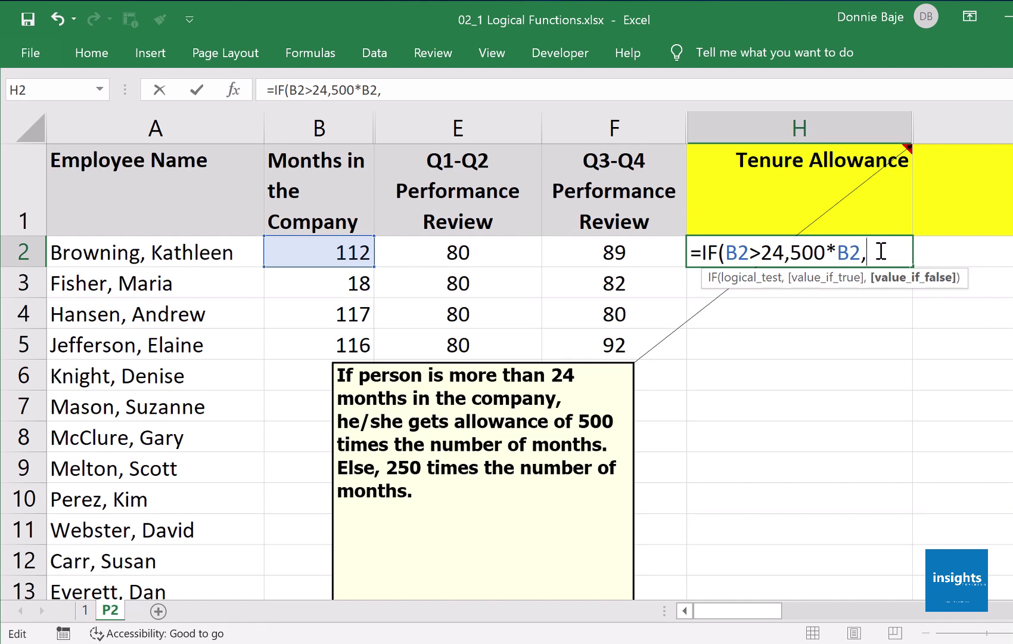
type("250*")
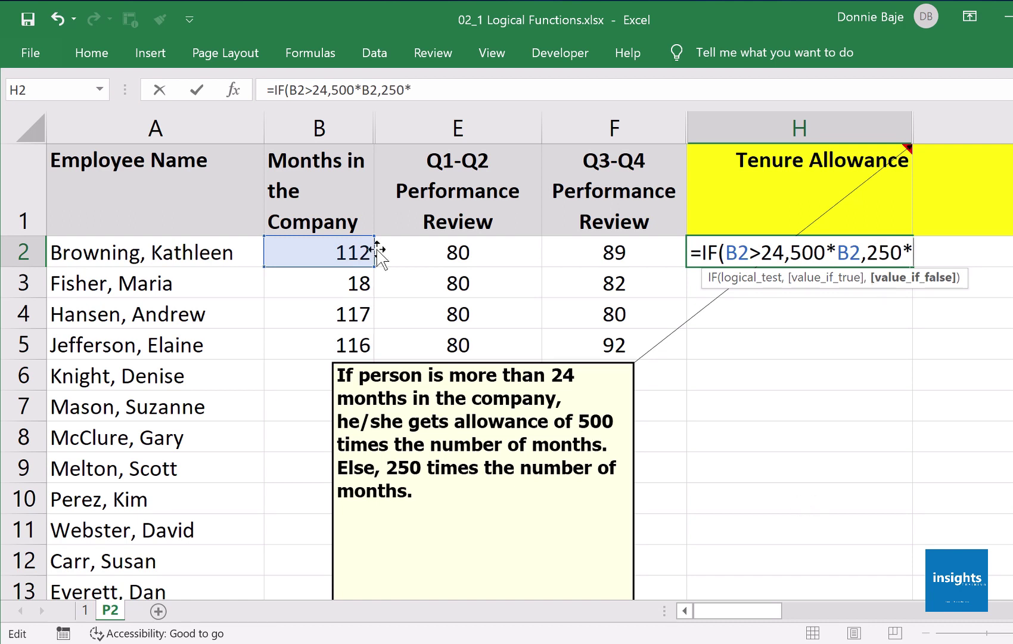
left_click(347, 250)
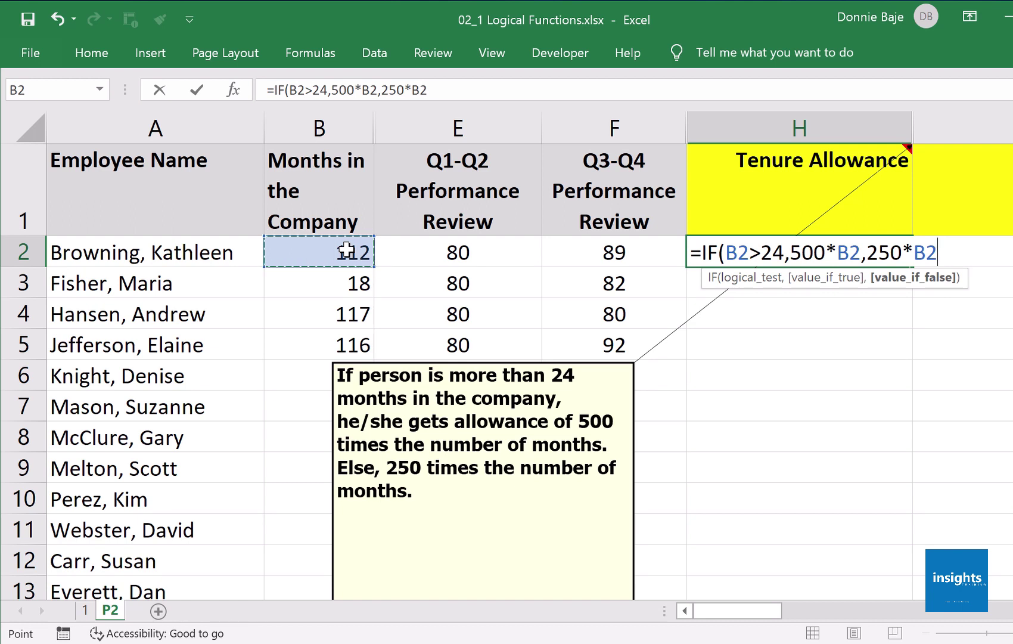
type(")")
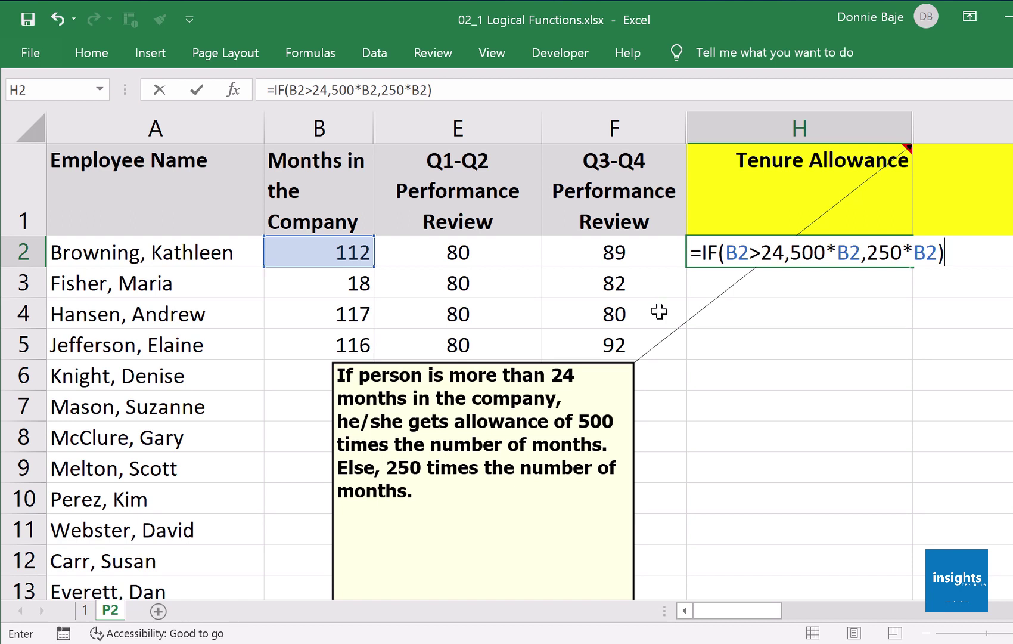
key("Return")
left_click(882, 257)
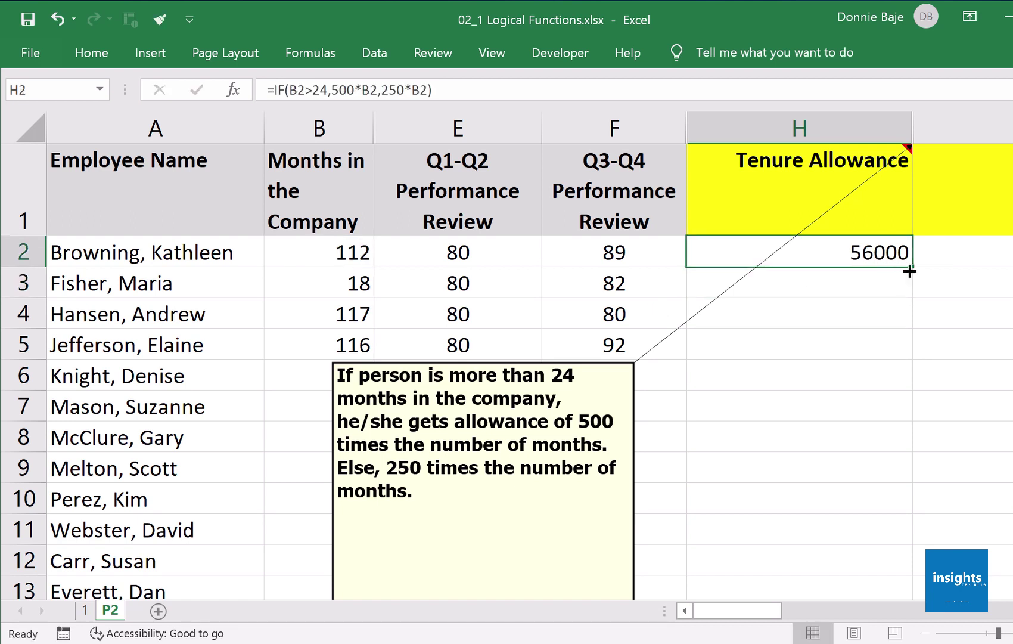
- Fill the allowance formula down column H and review its condition, true and false parts
double_click(909, 271)
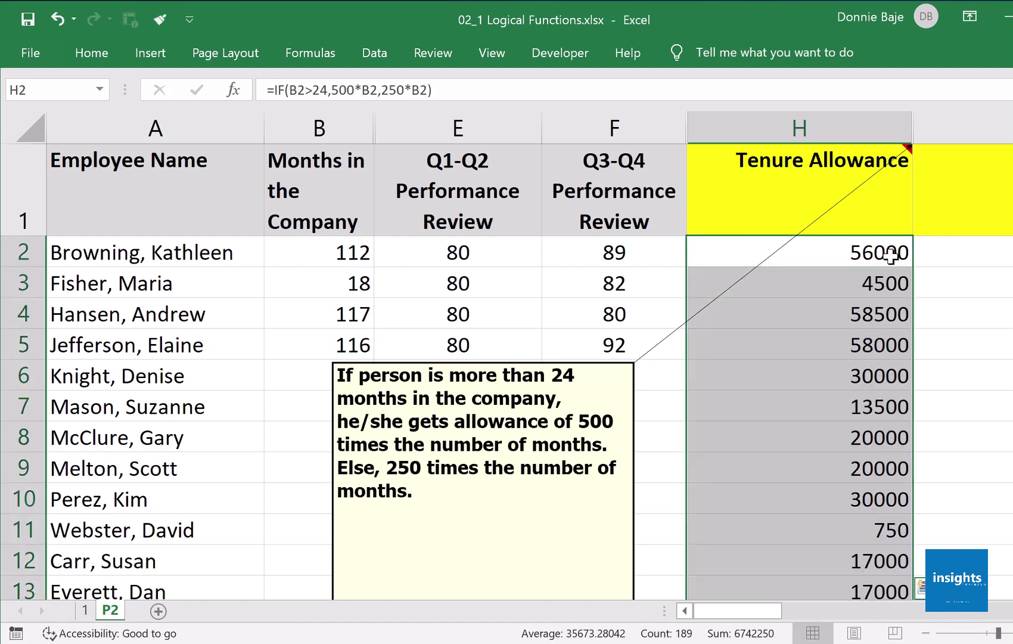
left_click(892, 254)
double_click(891, 253)
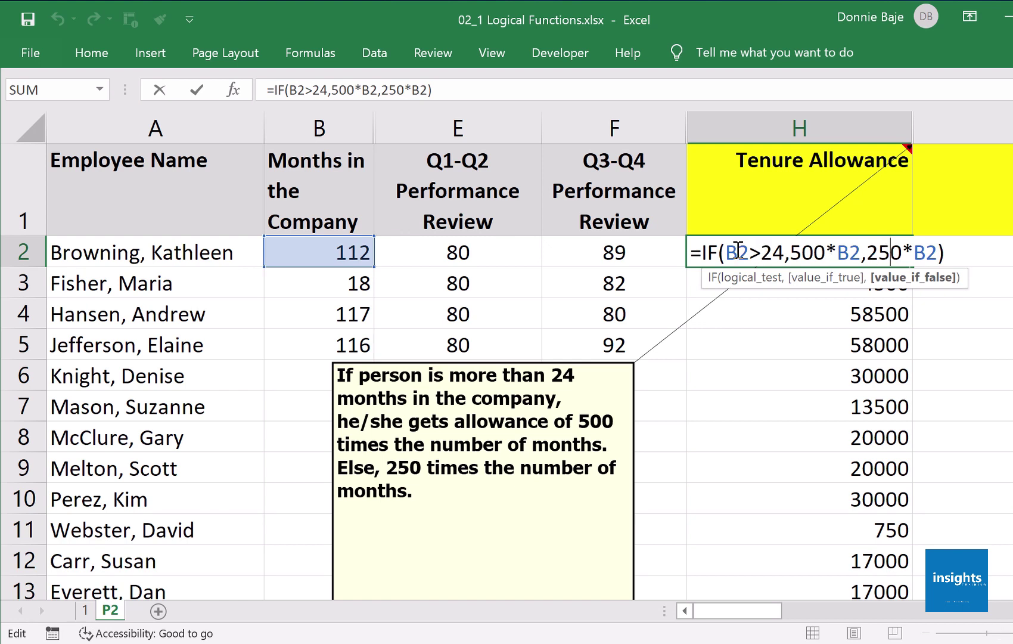
left_click_drag(727, 252, 784, 254)
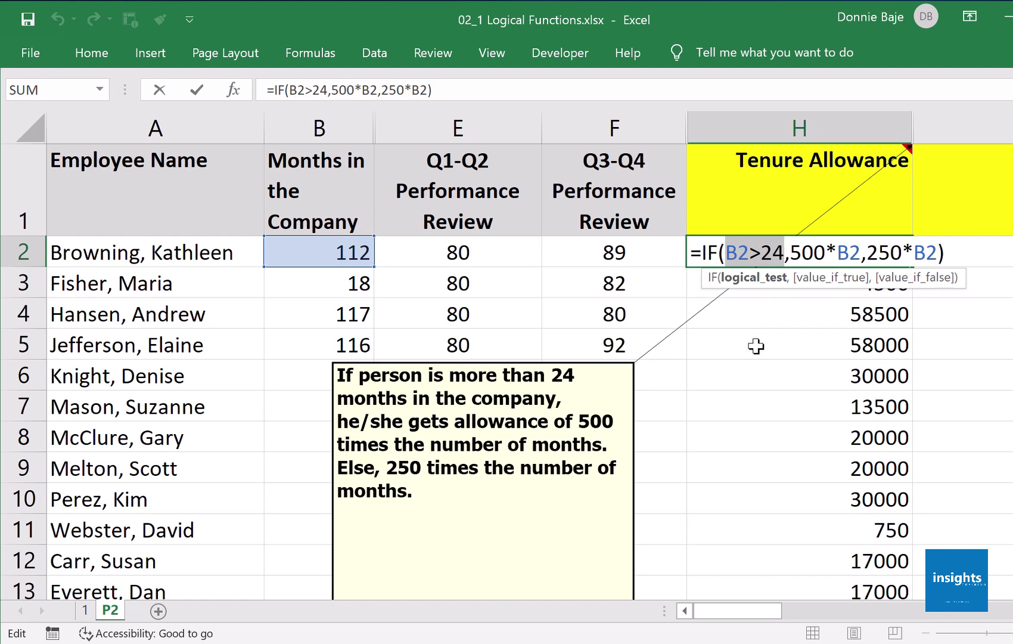
left_click_drag(791, 252, 861, 253)
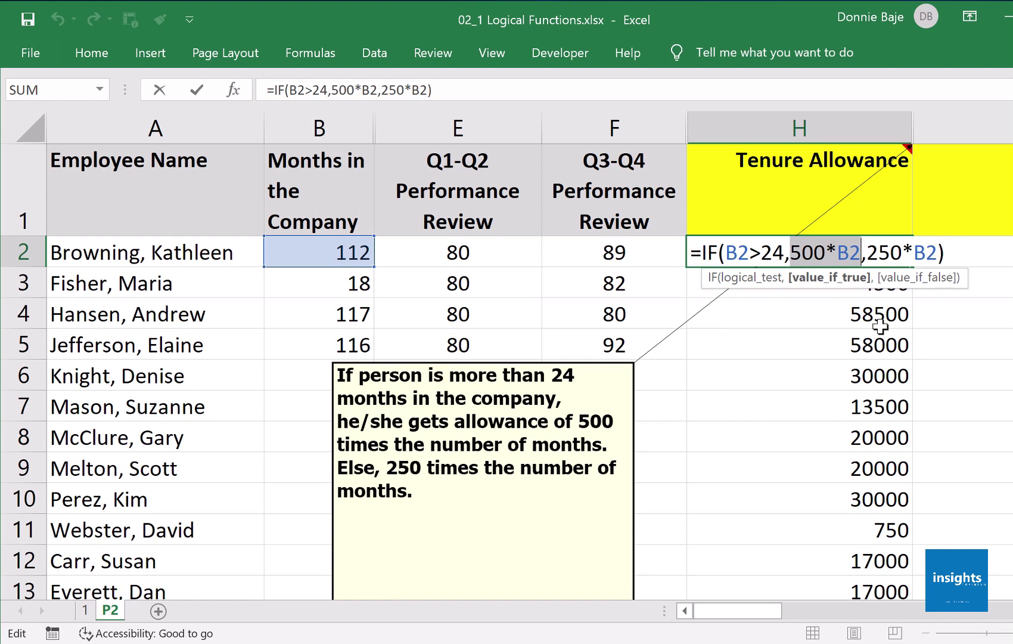
left_click_drag(864, 253, 934, 257)
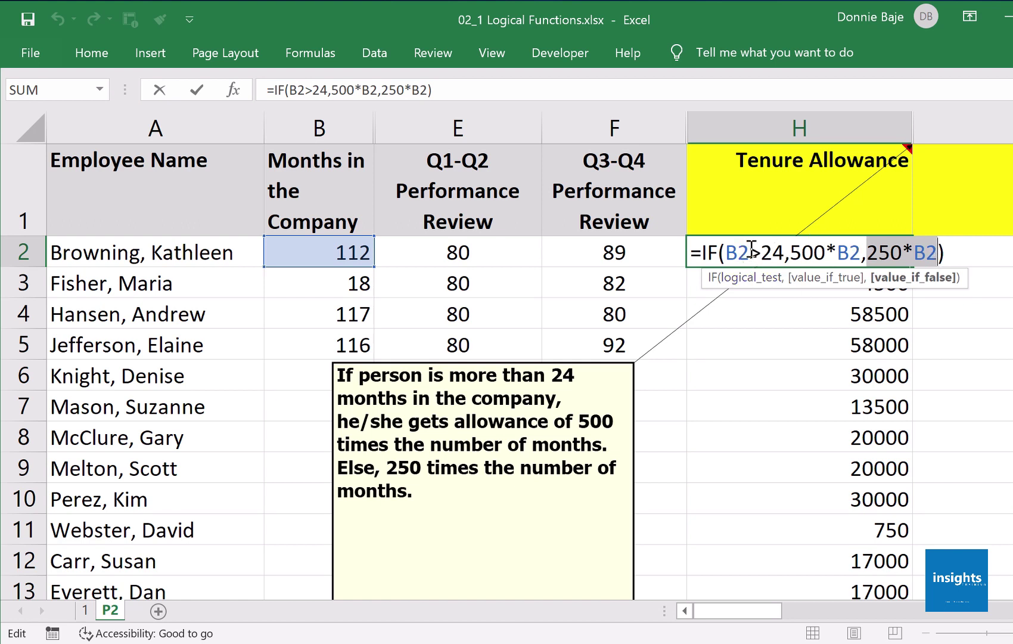
left_click_drag(750, 254, 702, 255)
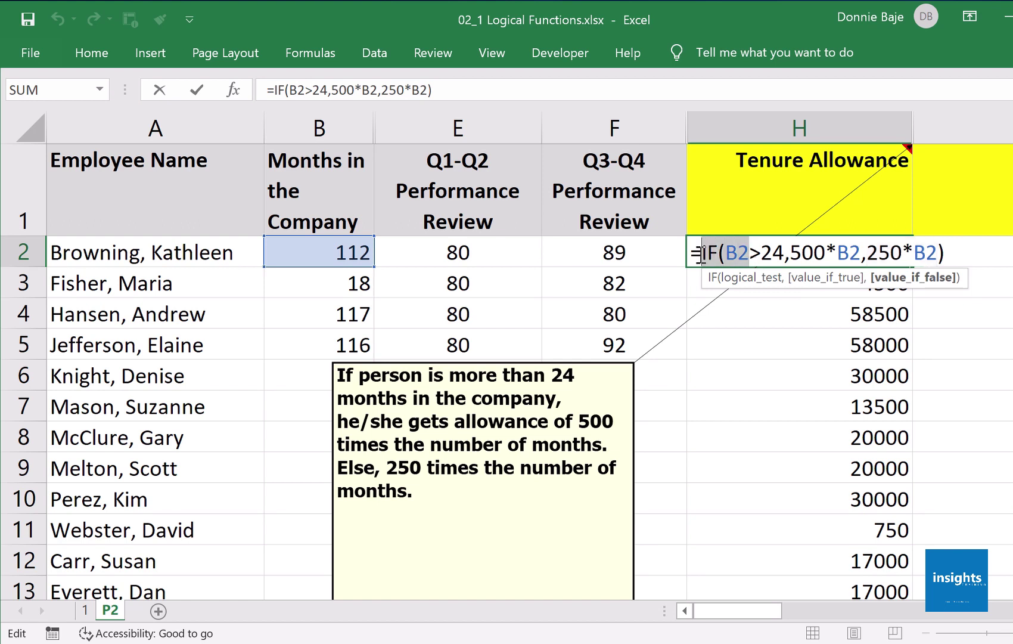
left_click(852, 253)
- Replace the hard-coded 112 in H2's true result with a B2 reference and recommit
left_click(946, 253)
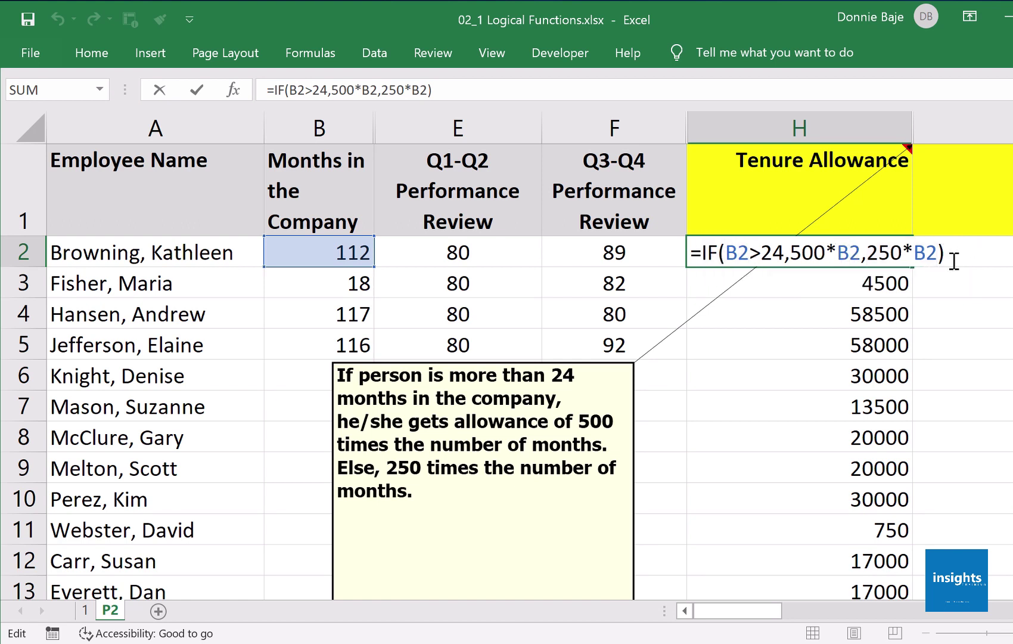
left_click_drag(862, 253, 837, 253)
type("112")
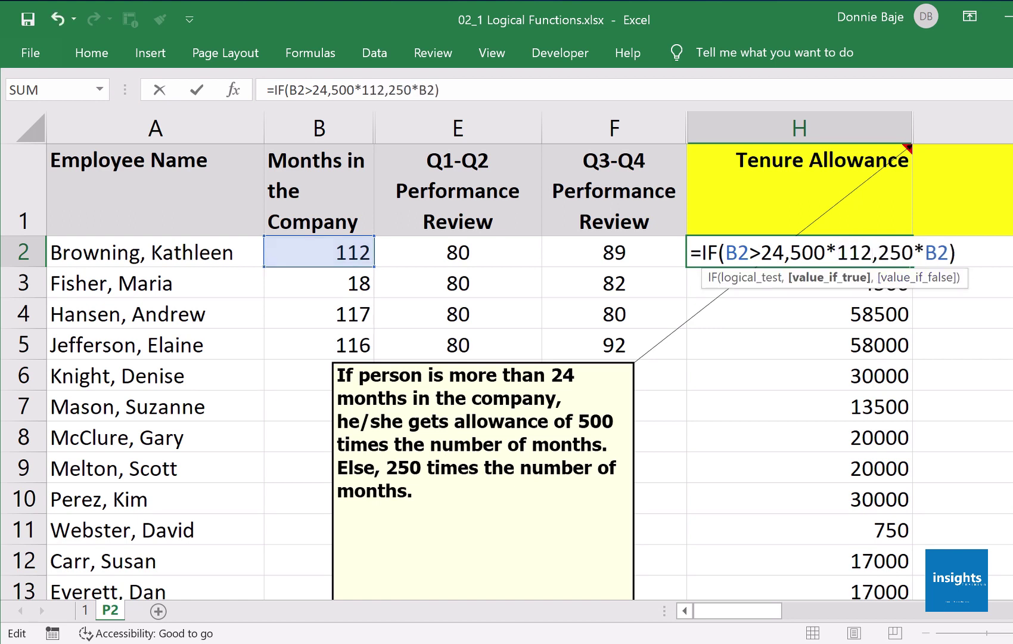
key("BackSpace")
key("BackSpace")
key("Delete")
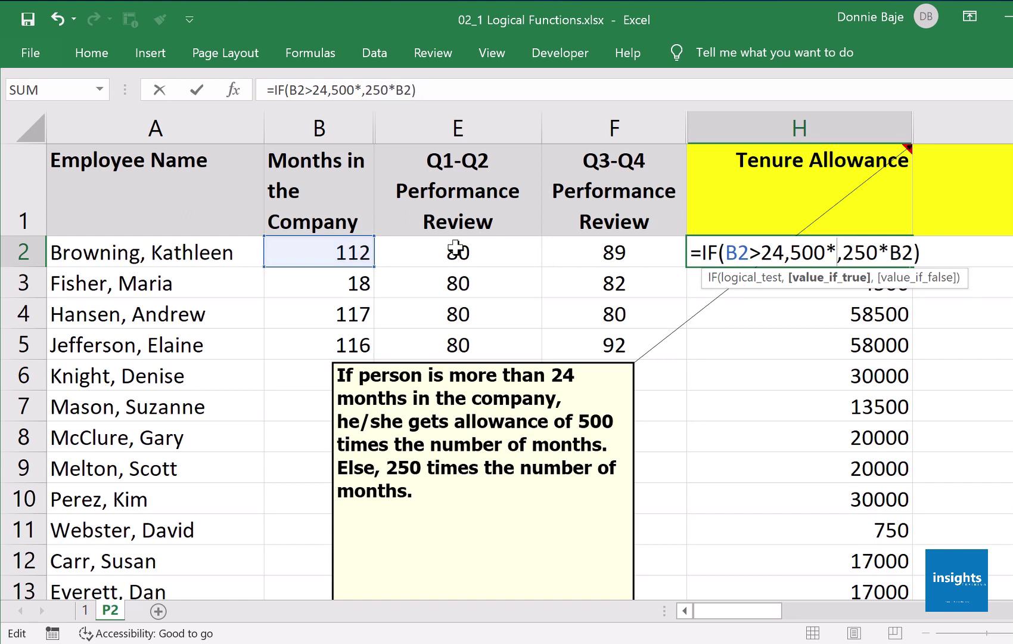
left_click(315, 255)
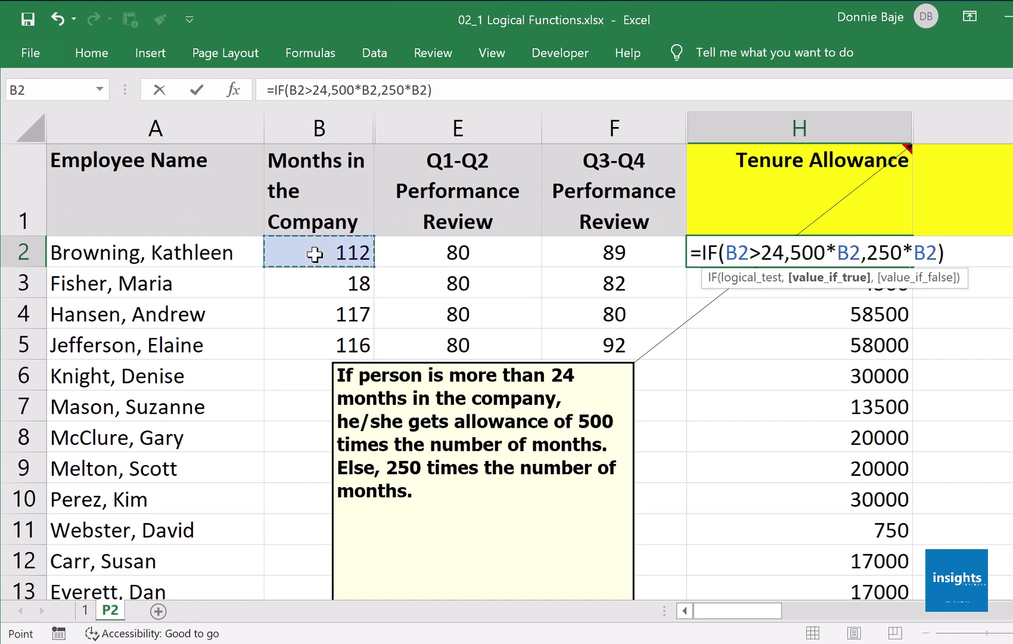
key("Return")
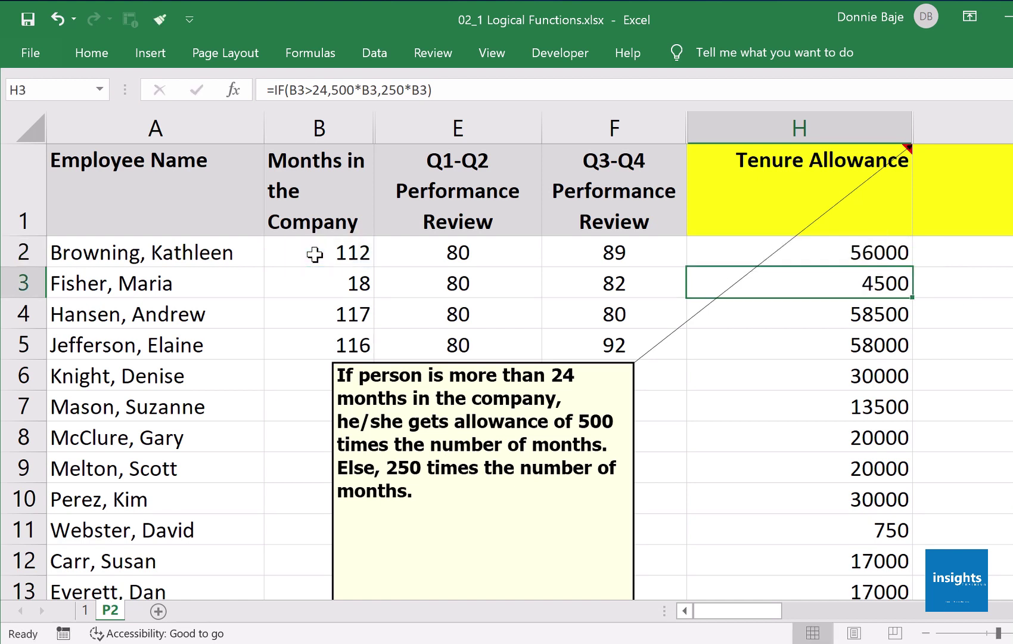
left_click(823, 251)
- Hide the Tenure Allowance header's comment
right_click(853, 216)
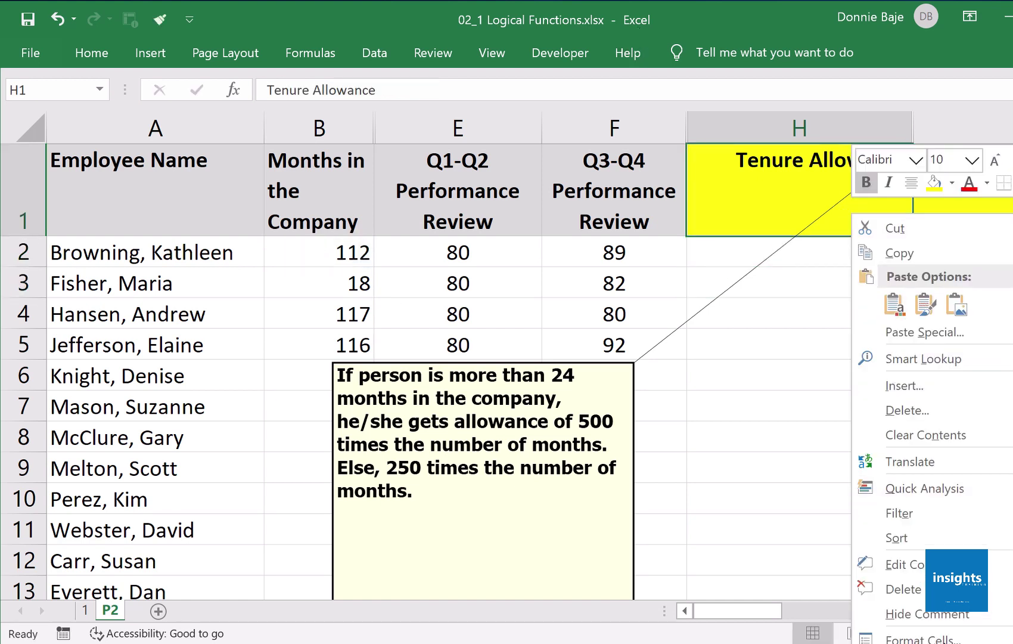
left_click(928, 613)
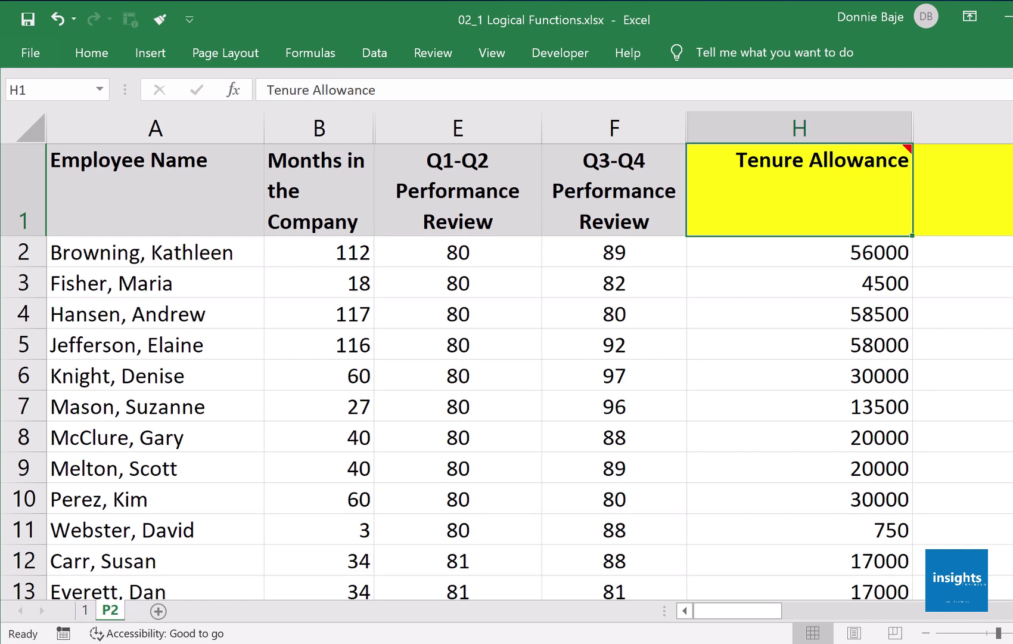
scroll(756, 204, "right", 3)
- Show the For Drug Test? comment moved over rows 5–12, then select the Performance Review columns
right_click(756, 204)
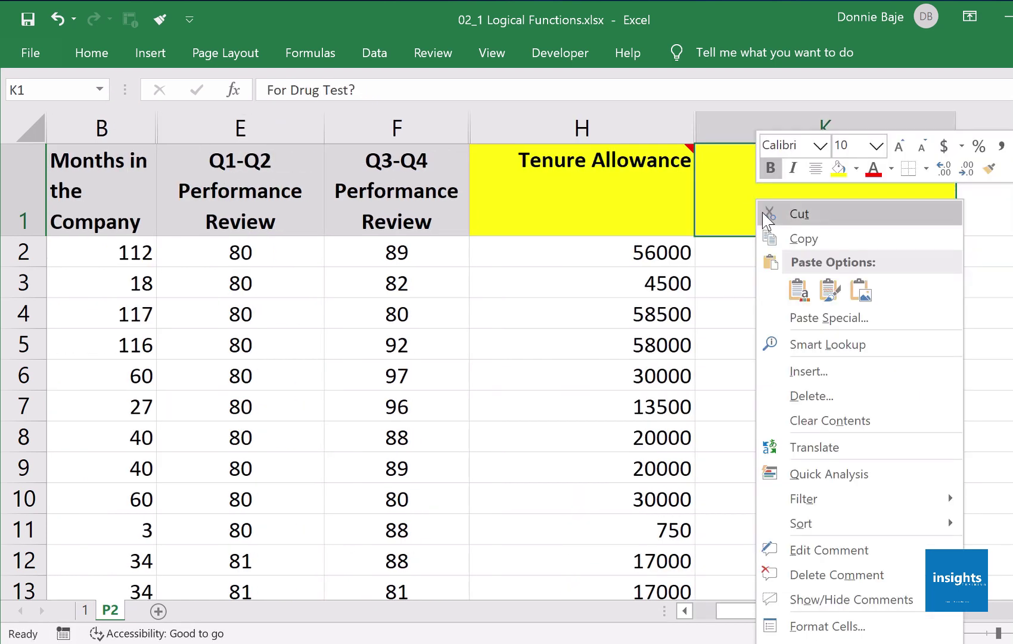
left_click(841, 600)
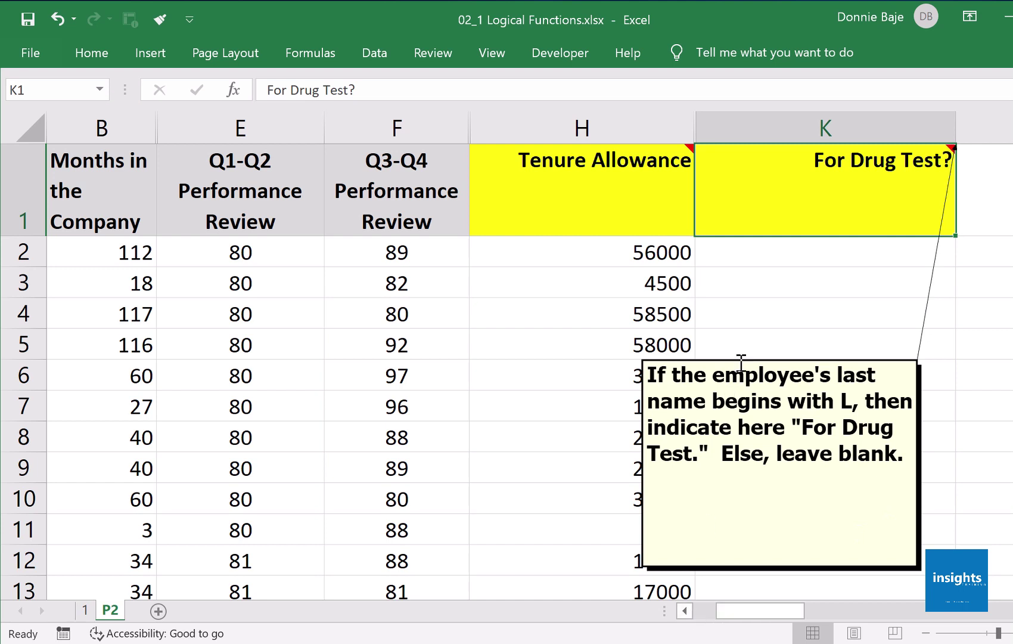
left_click_drag(741, 361, 550, 338)
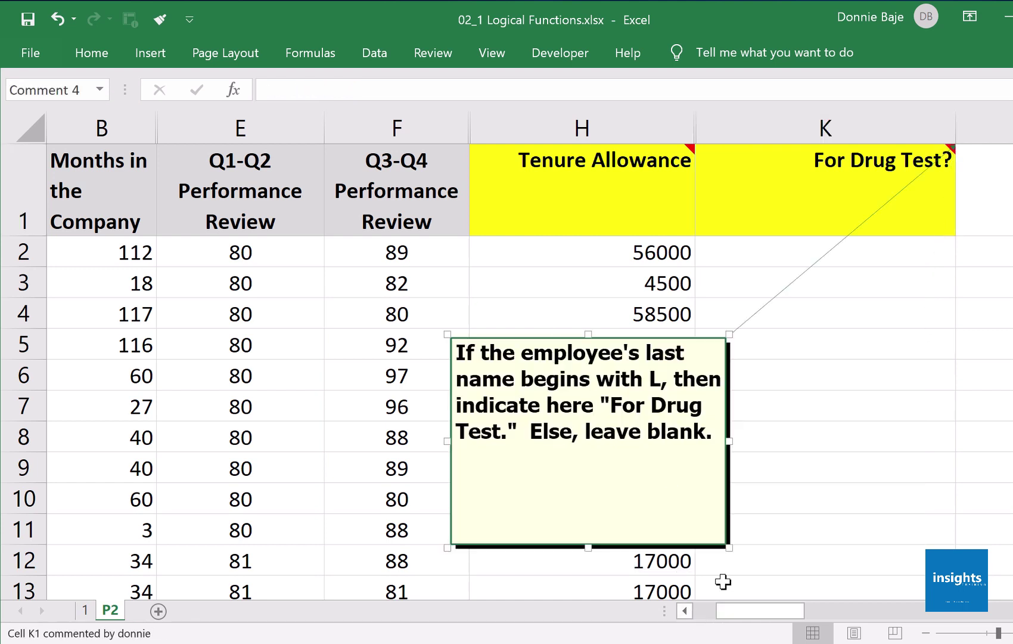
left_click(687, 611)
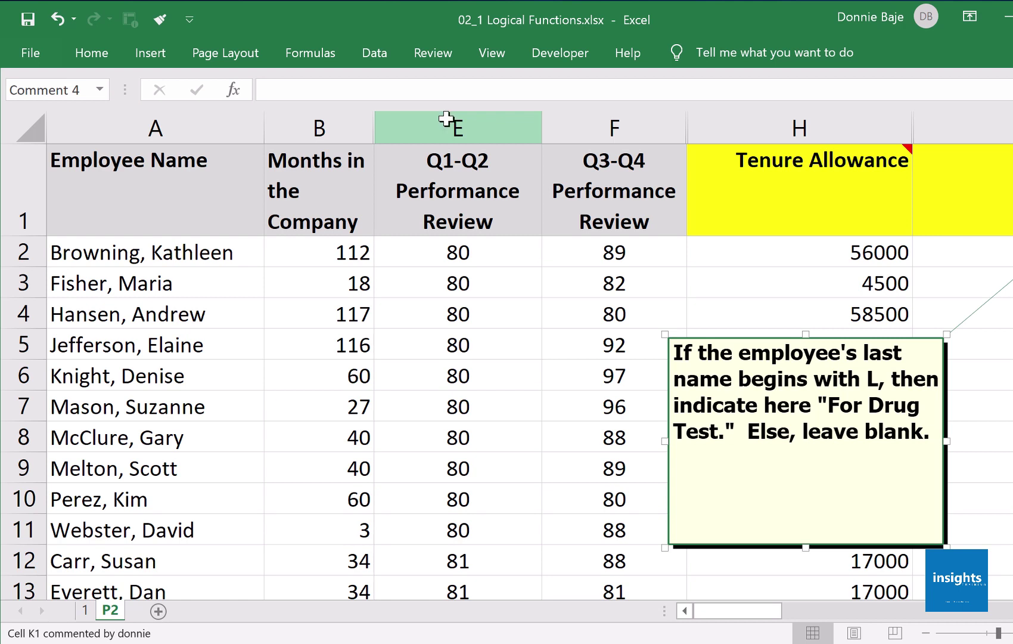
left_click_drag(446, 114, 559, 113)
right_click(544, 229)
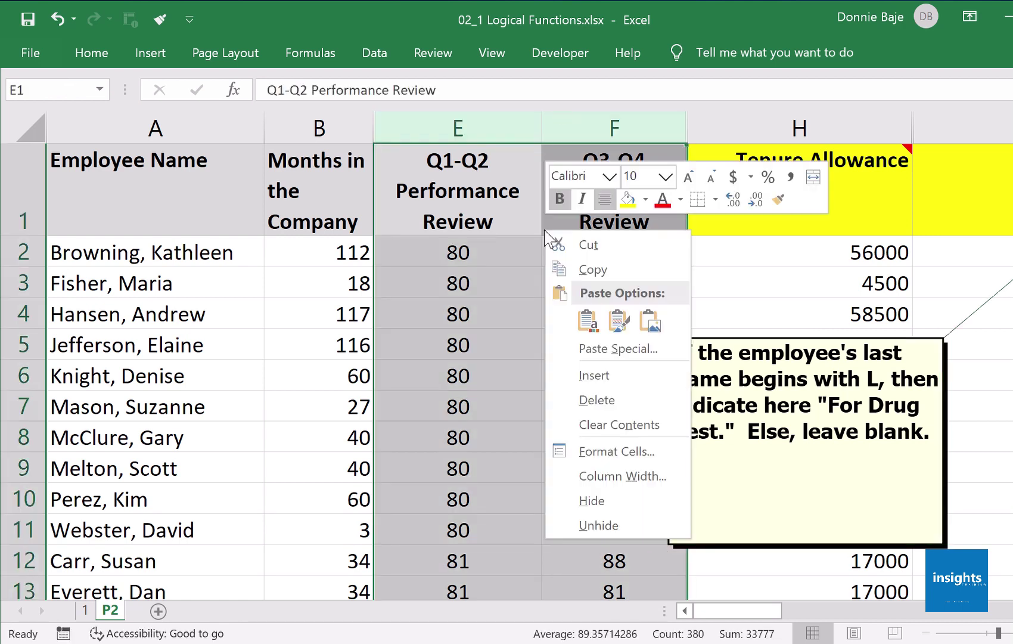
- Hide the two Performance Review columns and begin =IF(LEFT( in cell K2
left_click(609, 504)
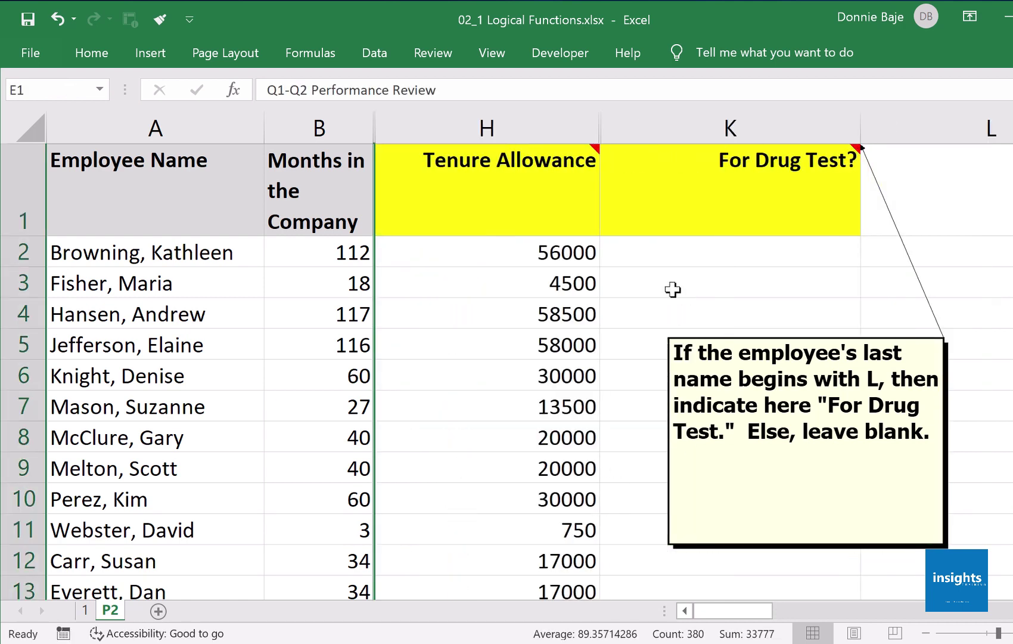
left_click(674, 257)
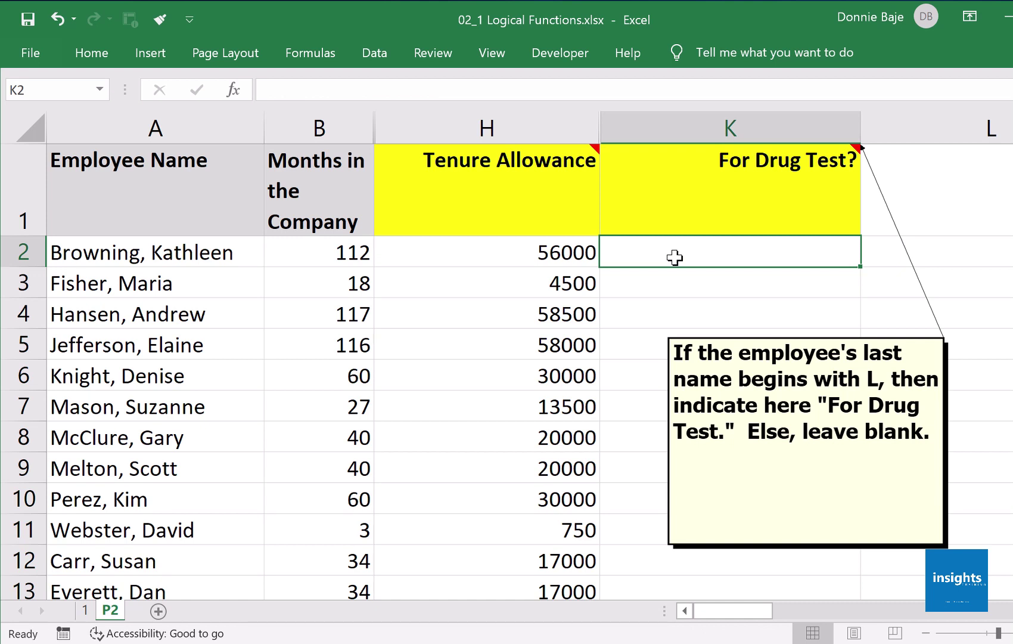
type("=IF(")
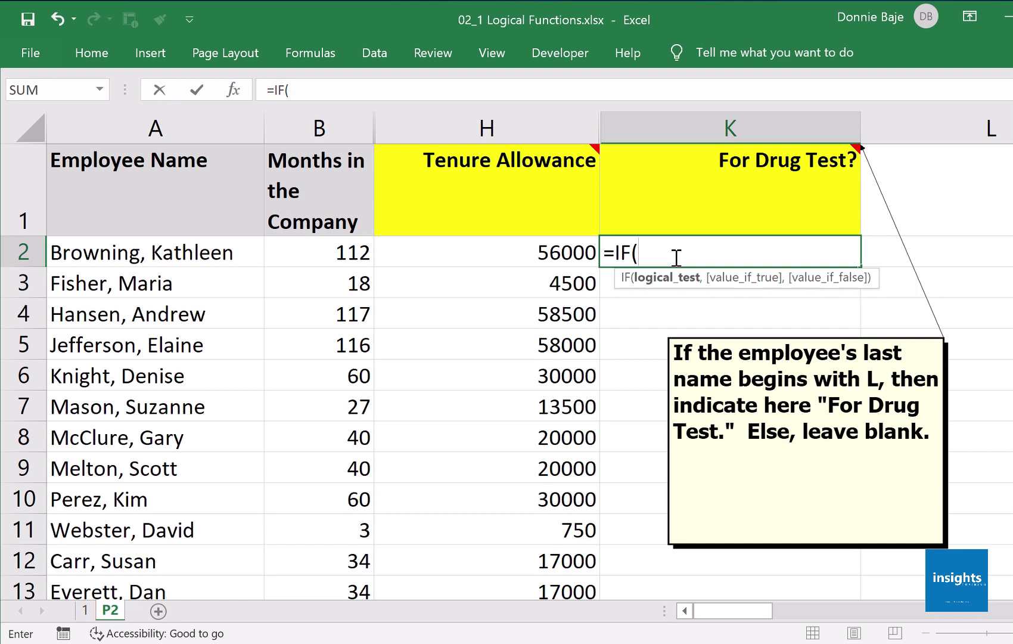
type("LEFT")
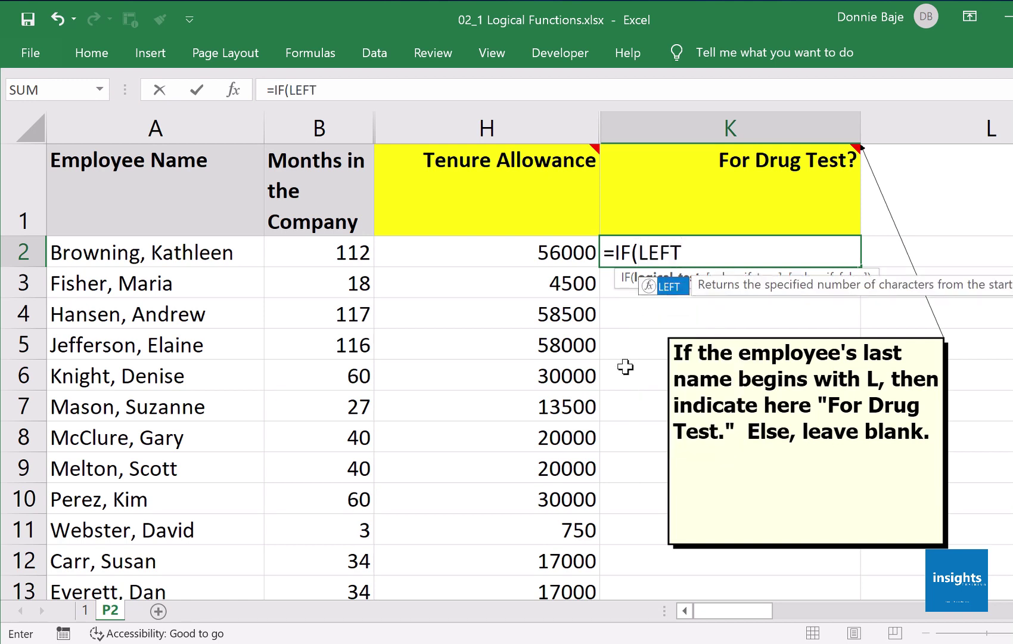
type("(")
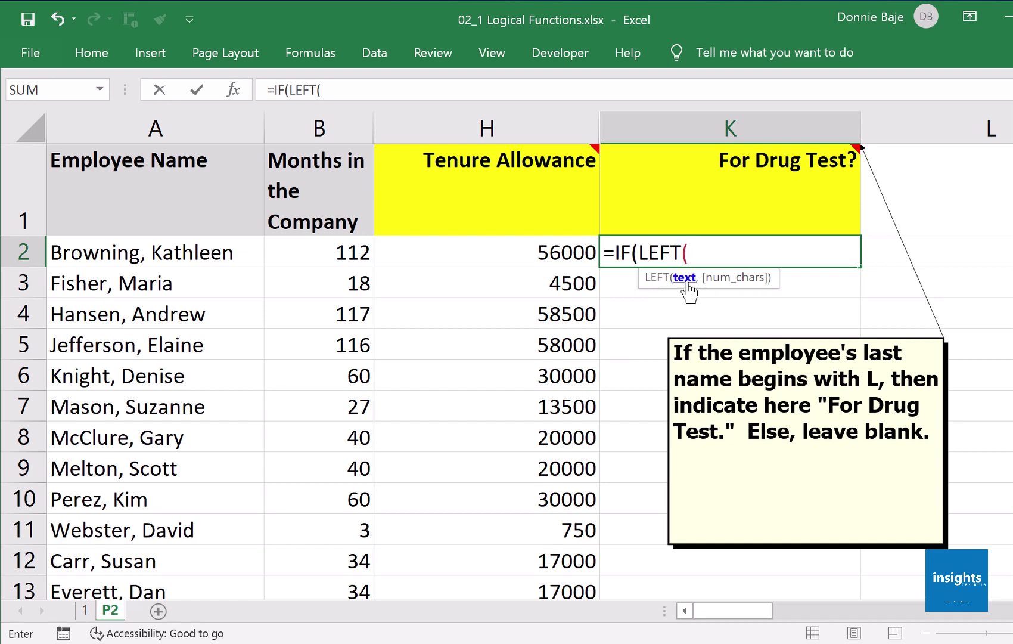
- Complete K2's formula as =IF(LEFT(A2,1)="L","For Drug Test","")
left_click(180, 252)
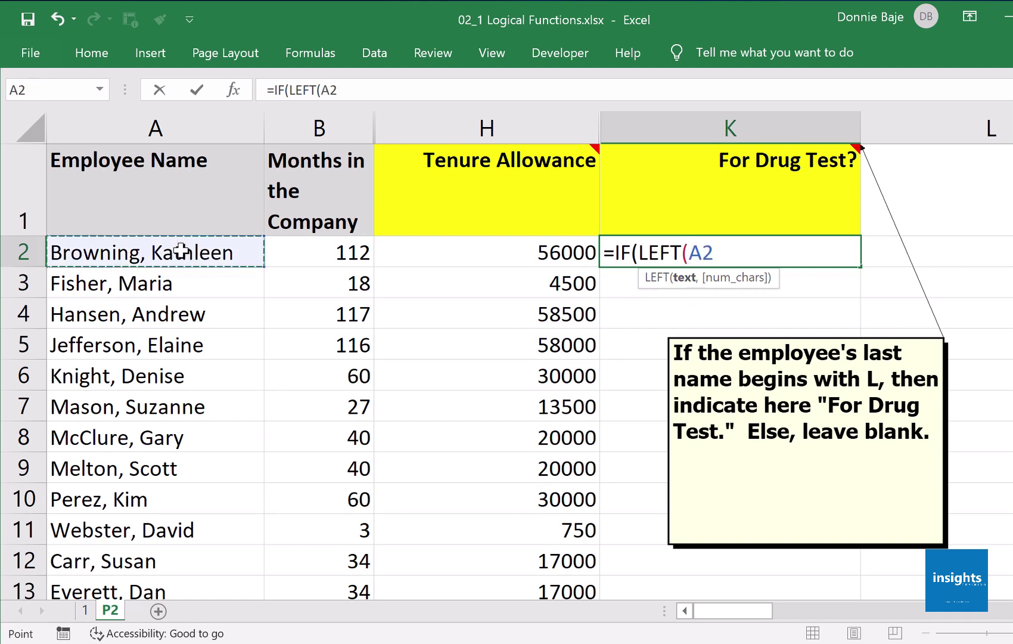
type(",1")
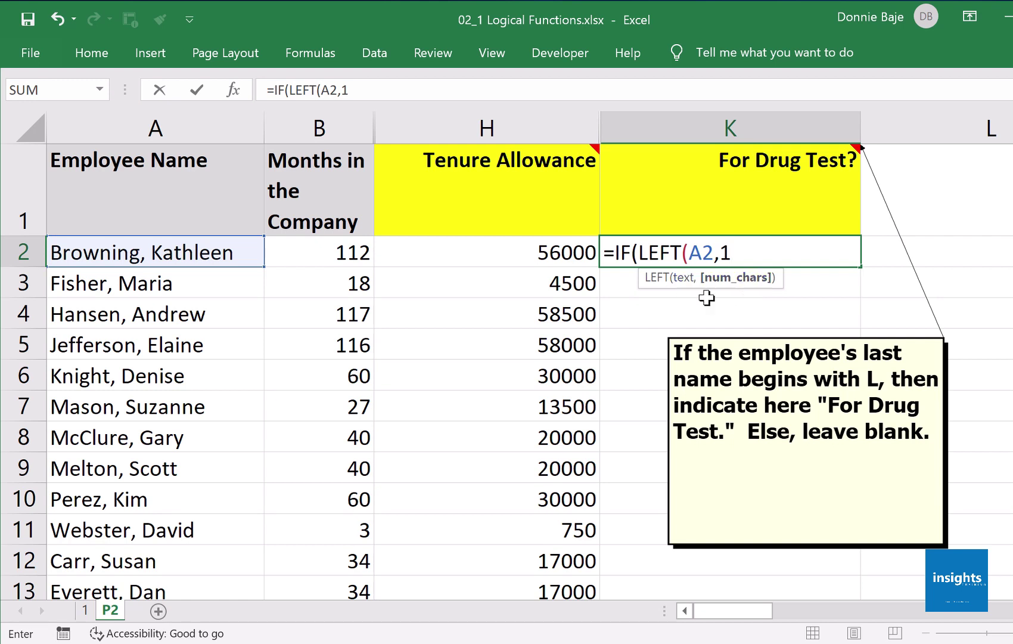
type(")")
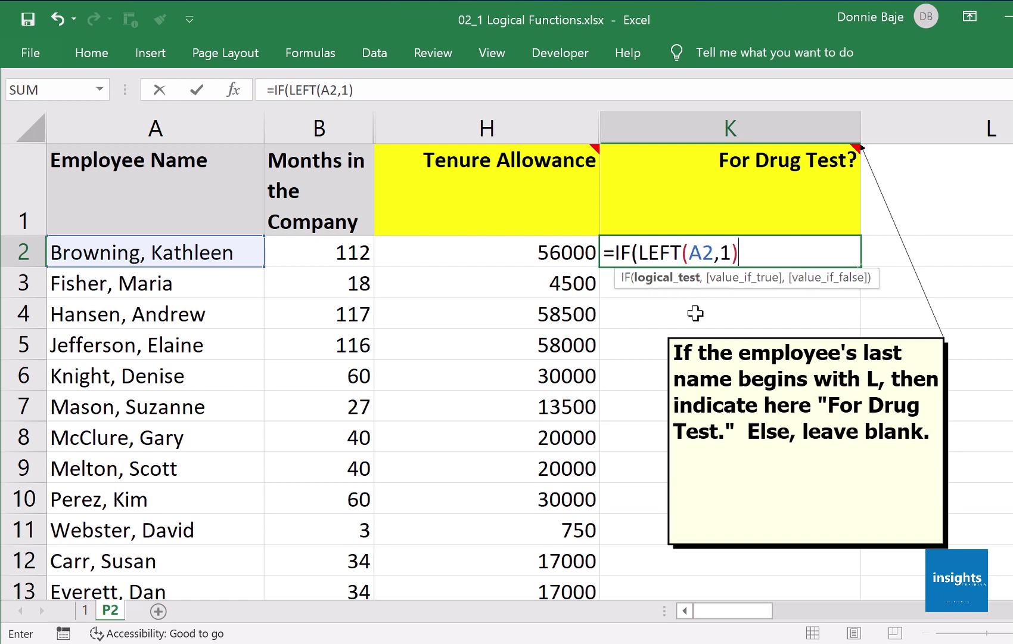
type("=")
type("\"L")
type(",")
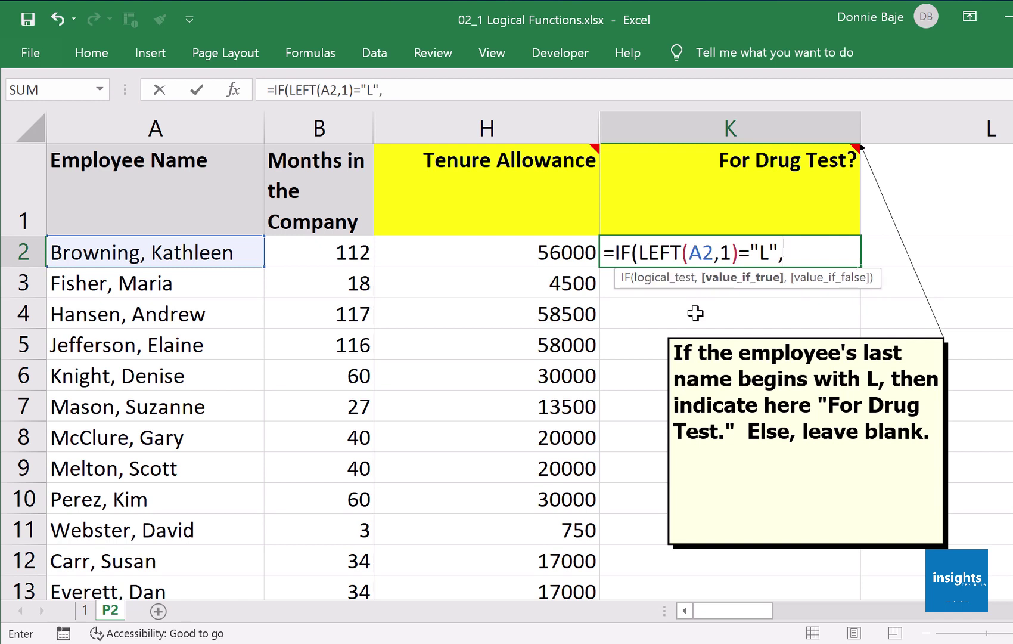
type("\"For Drug Test")
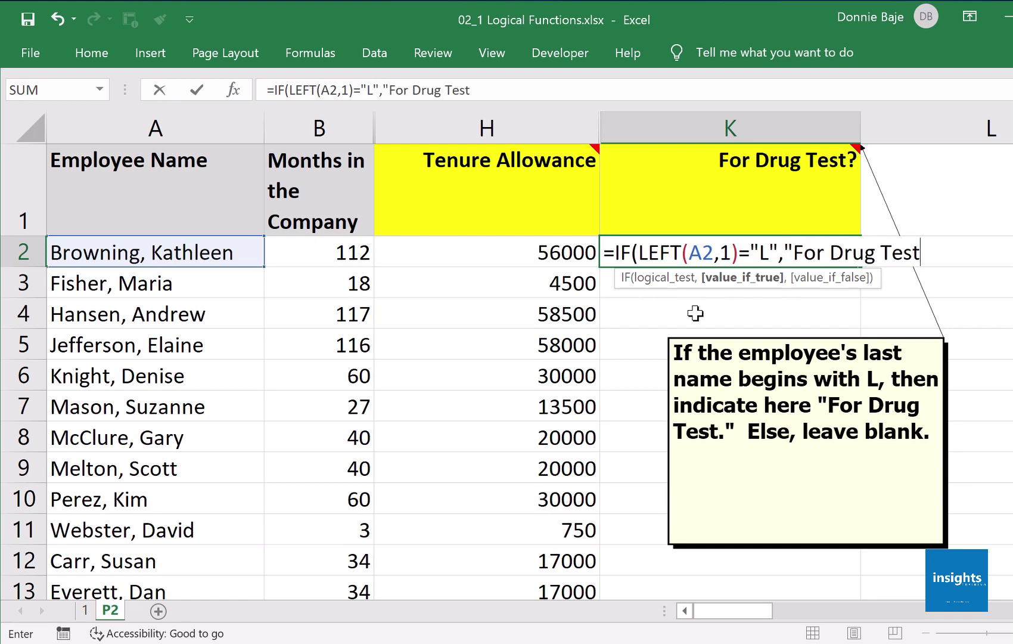
type("\",")
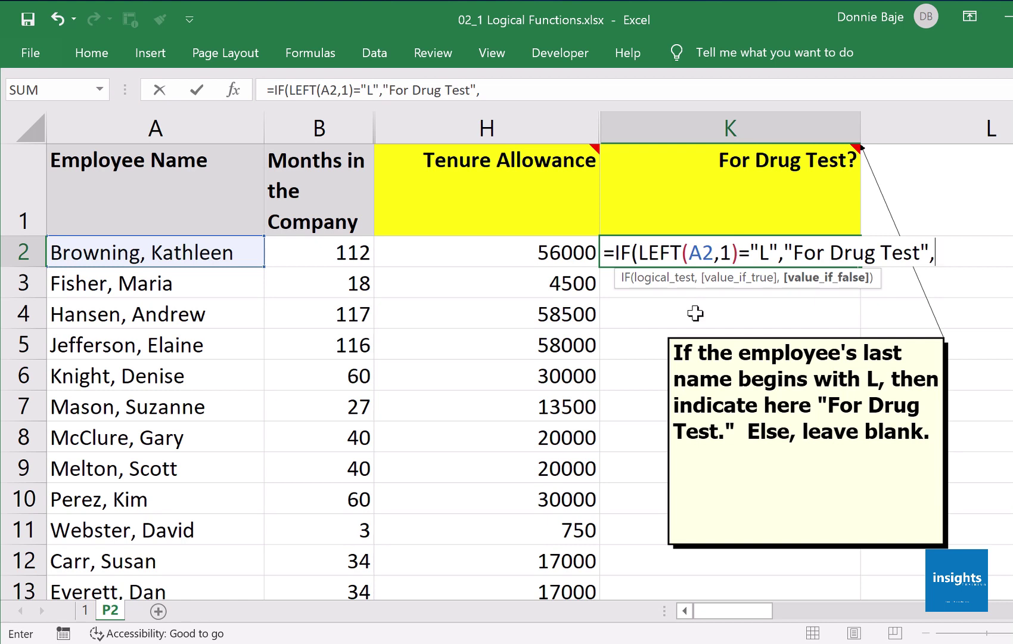
type("\"\"")
left_click(944, 254)
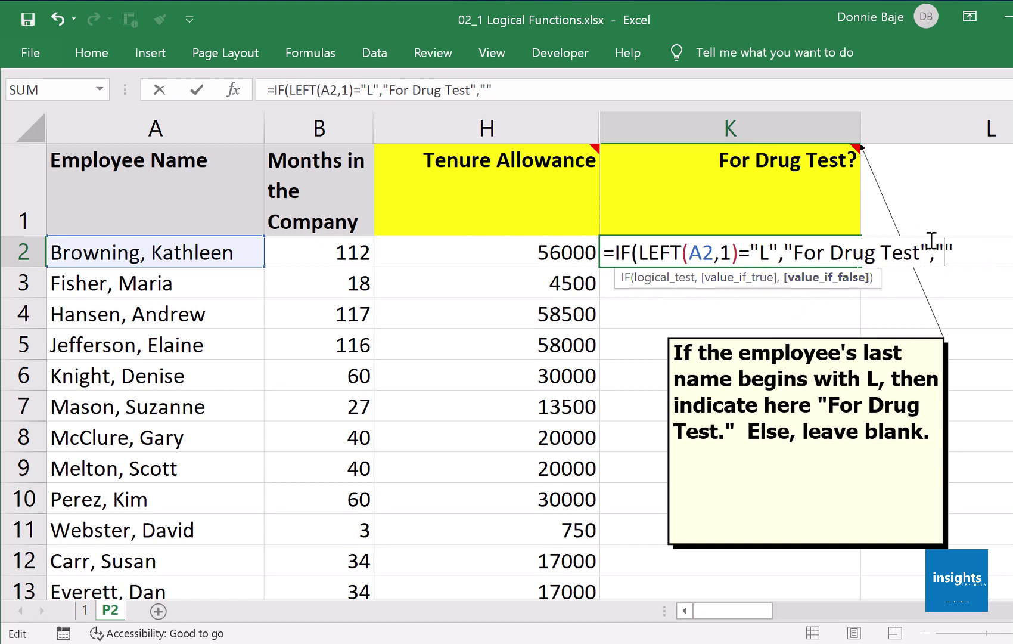
left_click(968, 250)
type(")")
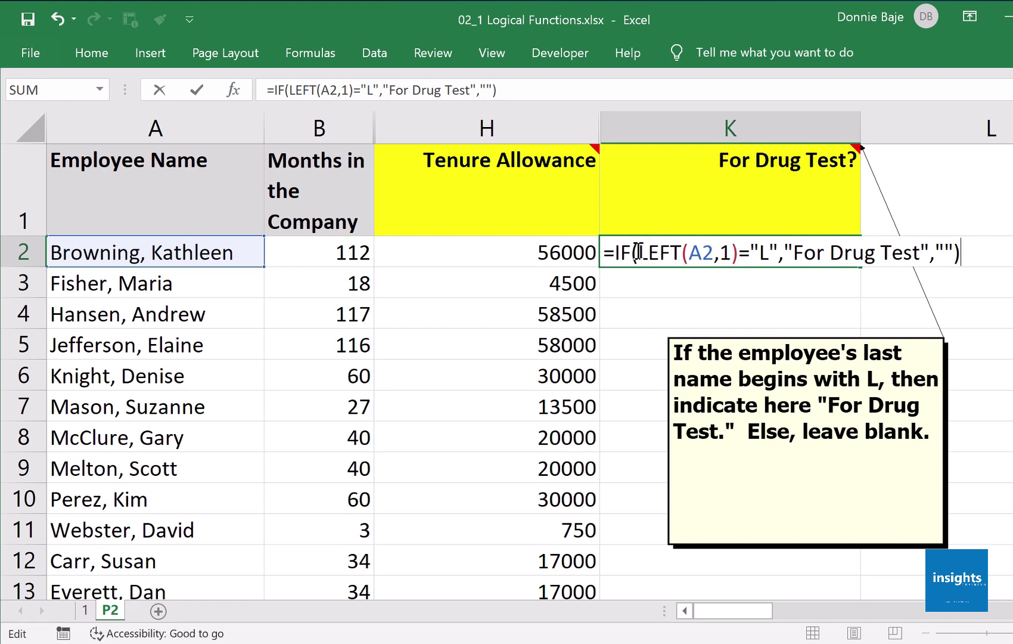
- Review the LEFT(A2,1)="L" test and For Drug Test argument, then enter K2's formula
left_click_drag(638, 250, 739, 251)
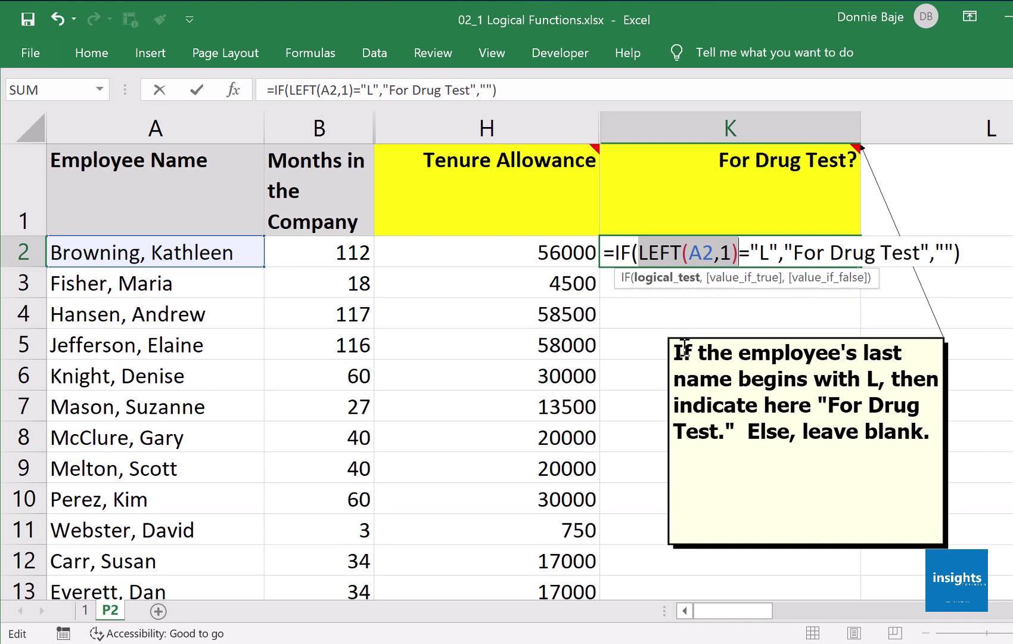
left_click(756, 248)
left_click_drag(756, 248, 779, 249)
left_click_drag(640, 250, 777, 246)
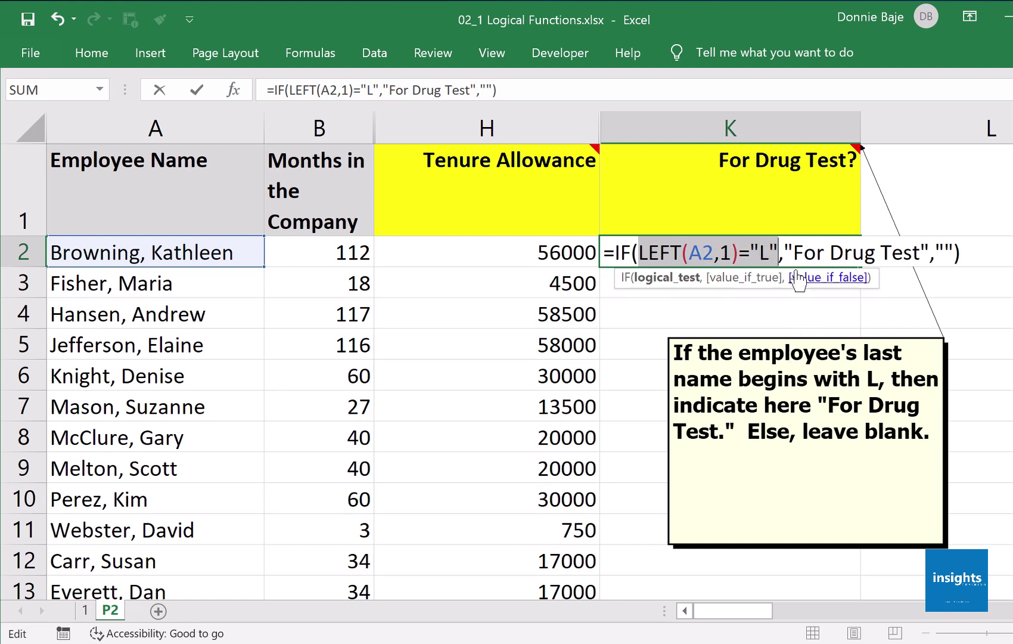
left_click_drag(785, 251, 957, 254)
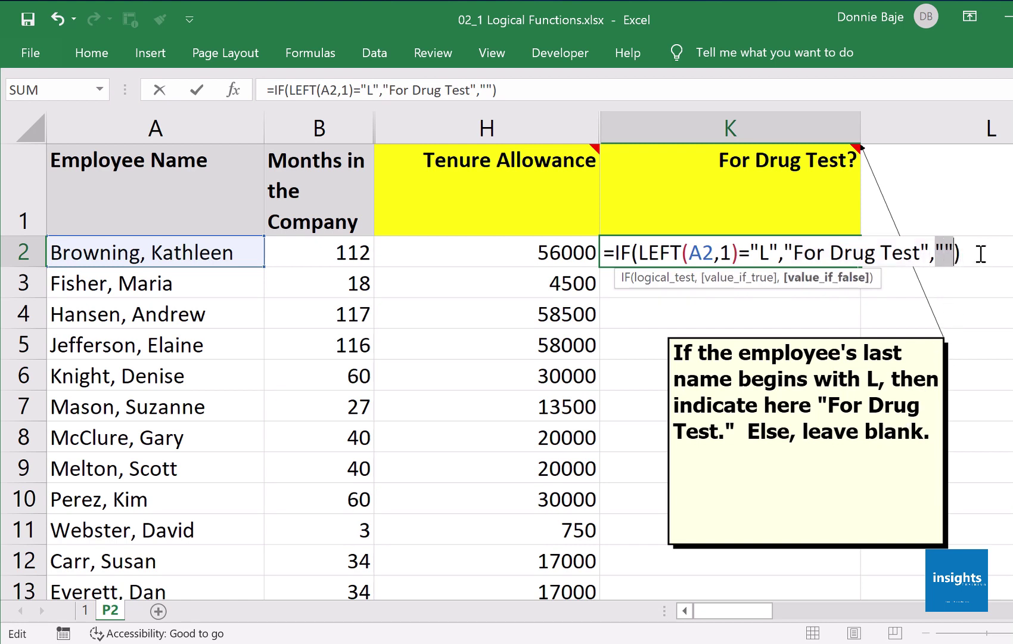
left_click(980, 256)
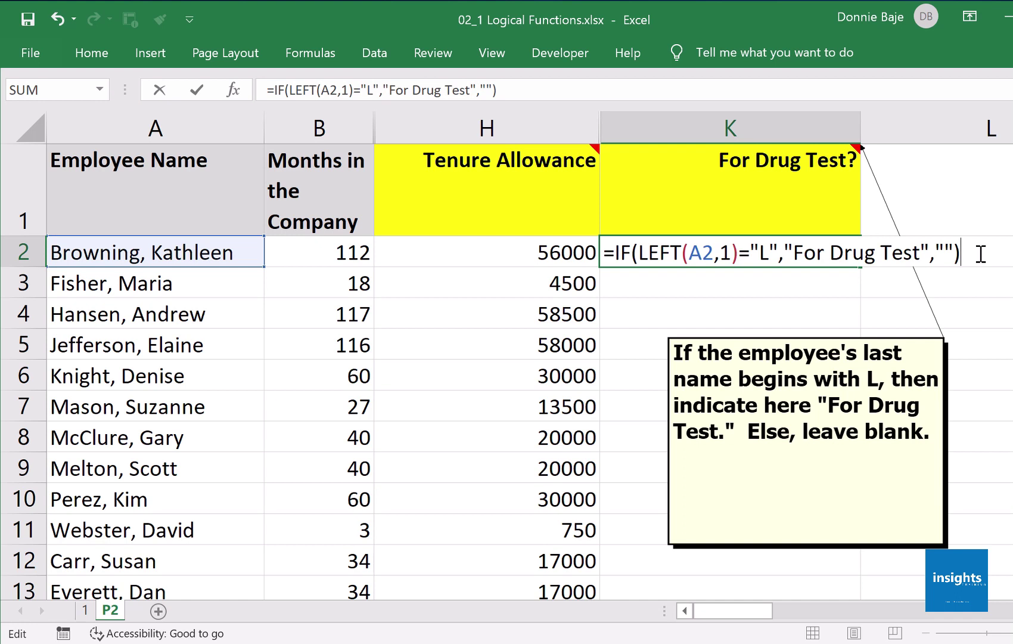
key("Return")
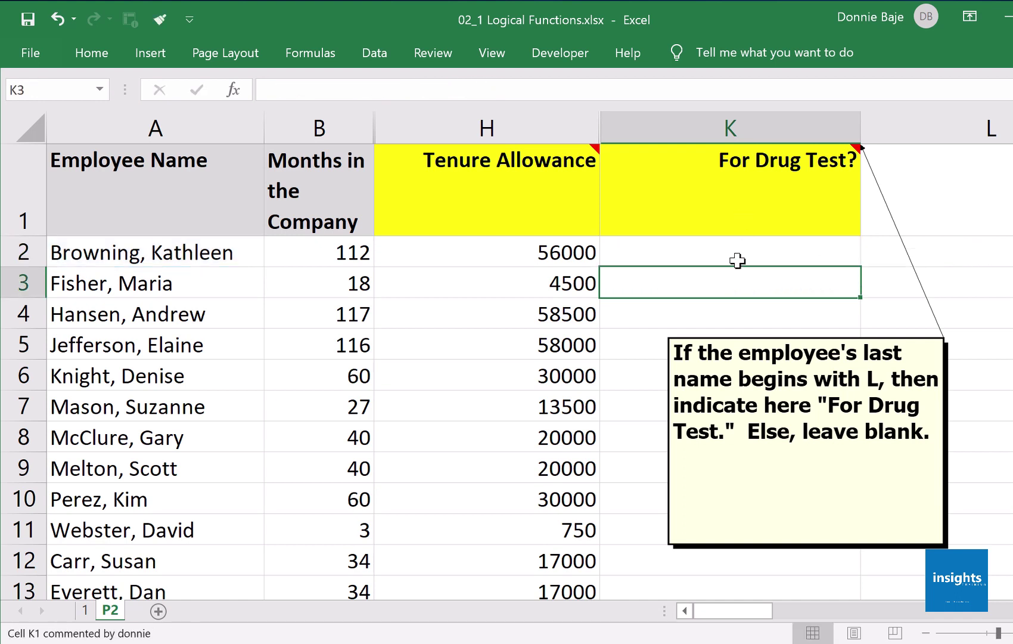
- Compare K2's blank result with the name in A2, then hide K1's comment
left_click(725, 246)
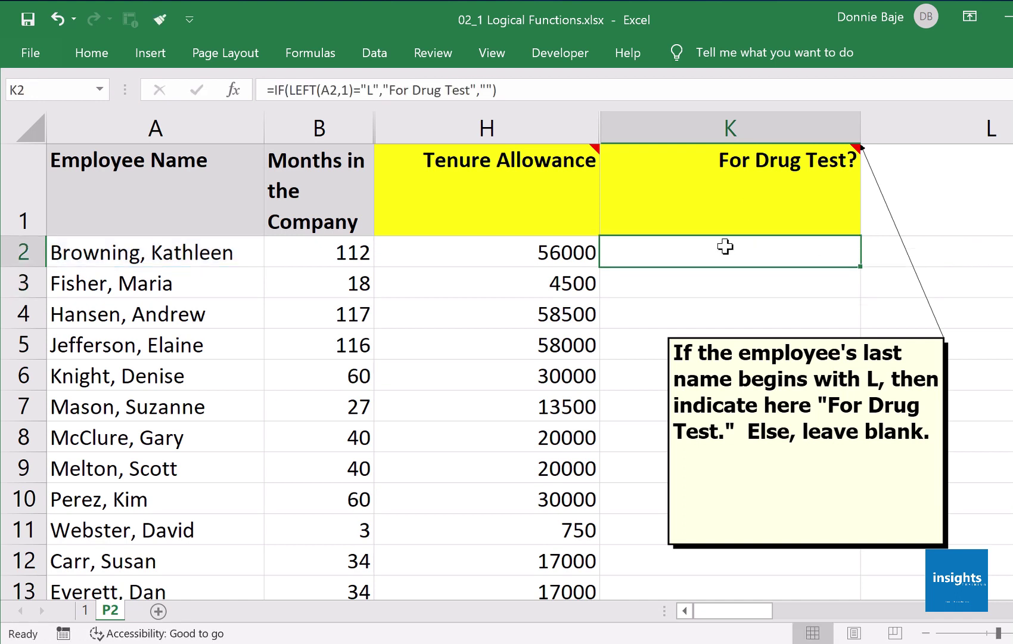
left_click(99, 259)
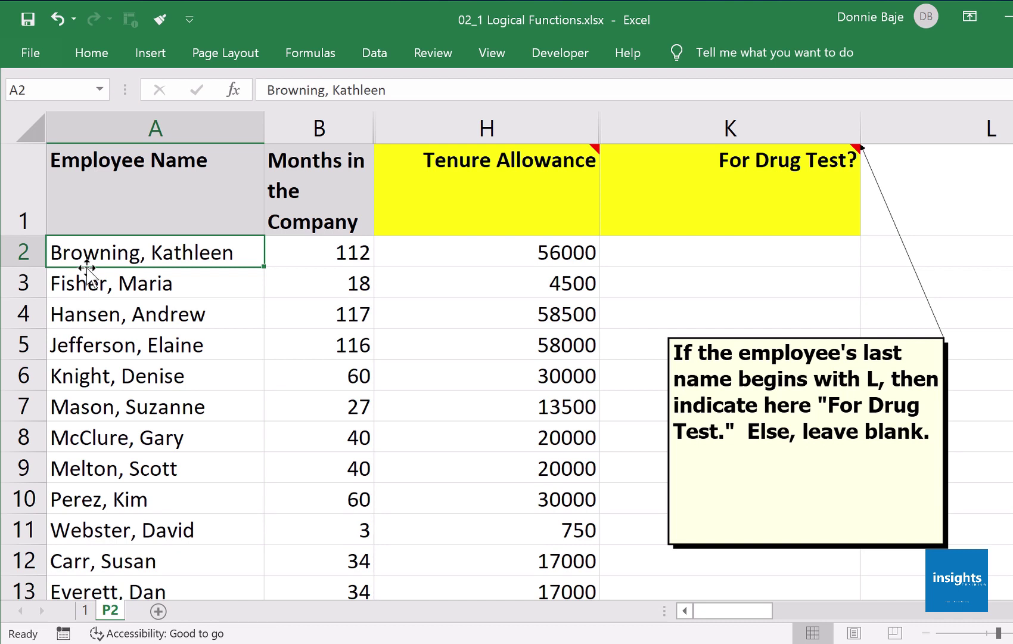
left_click(754, 251)
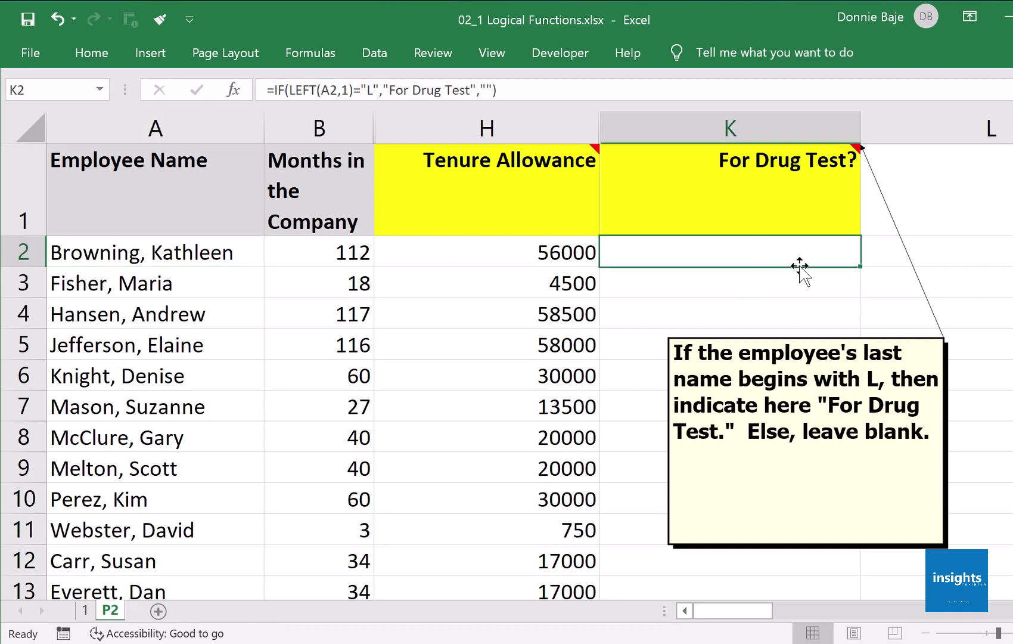
right_click(771, 198)
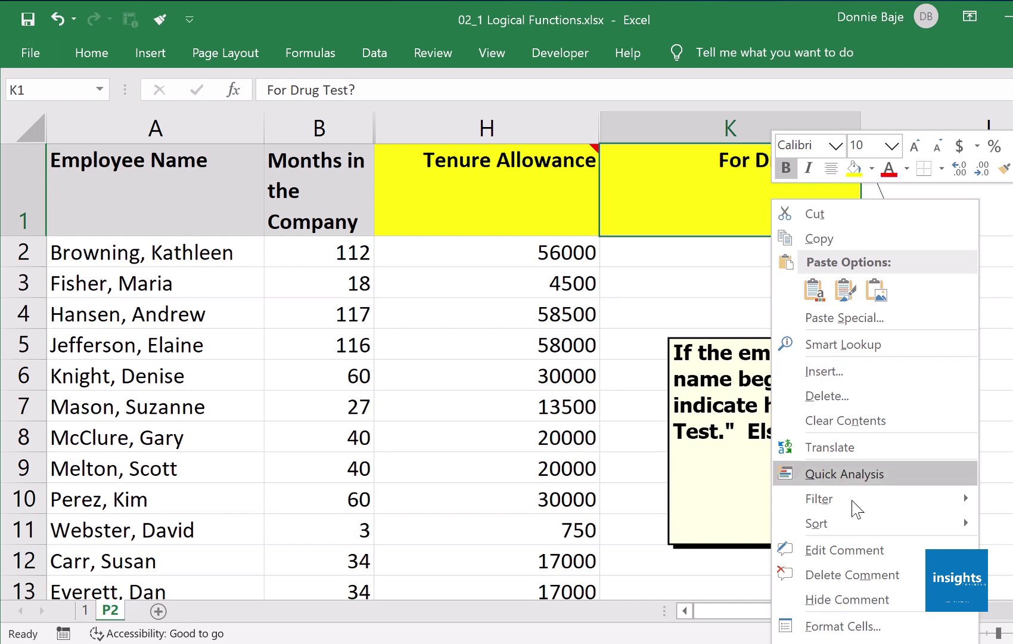
left_click(805, 599)
- Copy the K2 formula down column K and verify rows 16–17 show For Drug Test
left_click(843, 260)
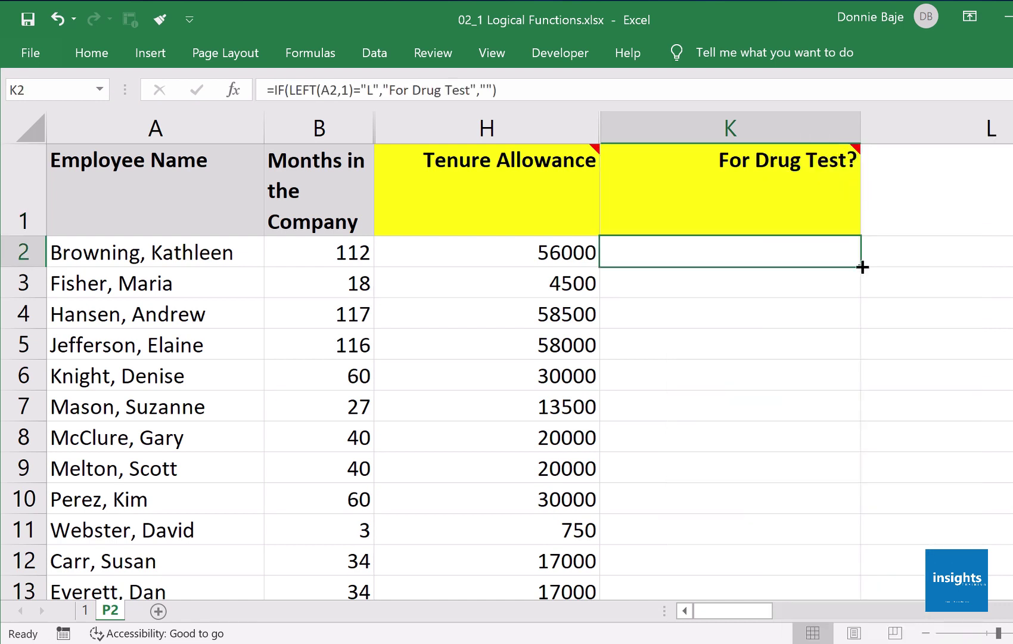
double_click(863, 267)
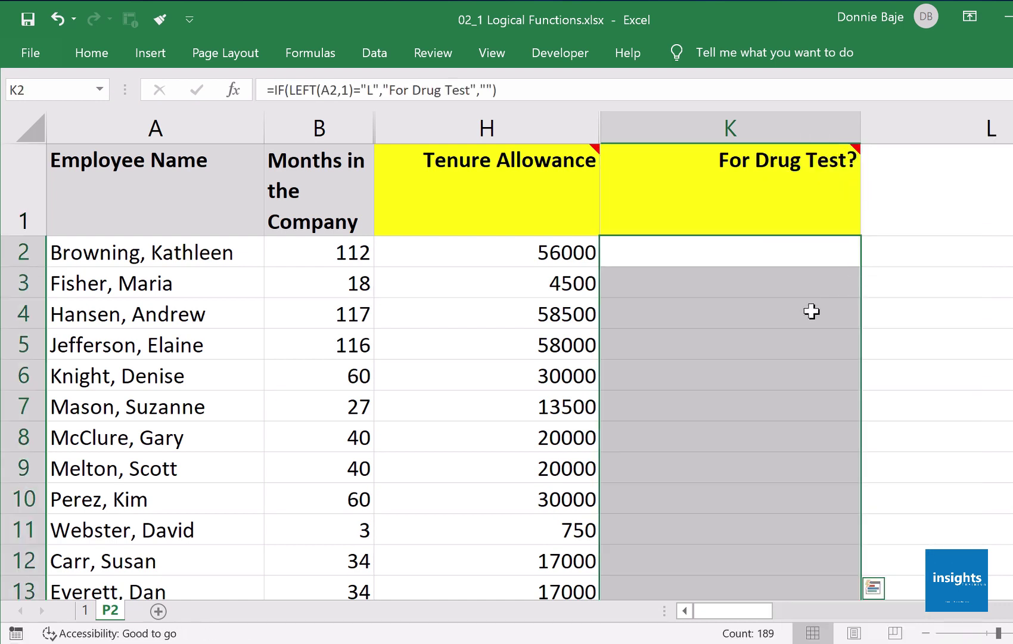
scroll(810, 312, "down", 1)
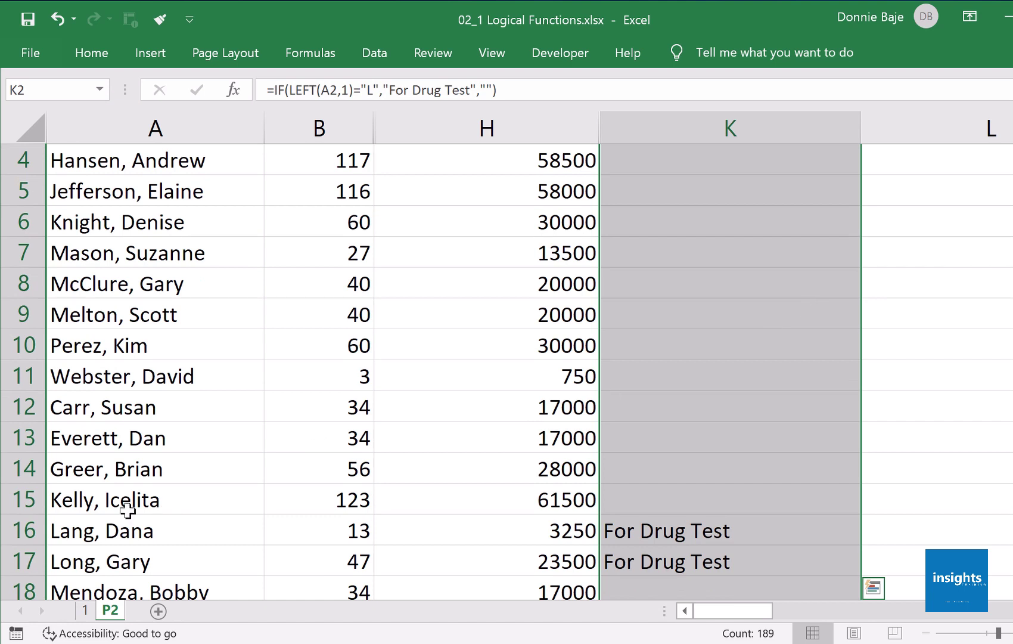
left_click_drag(39, 527, 39, 555)
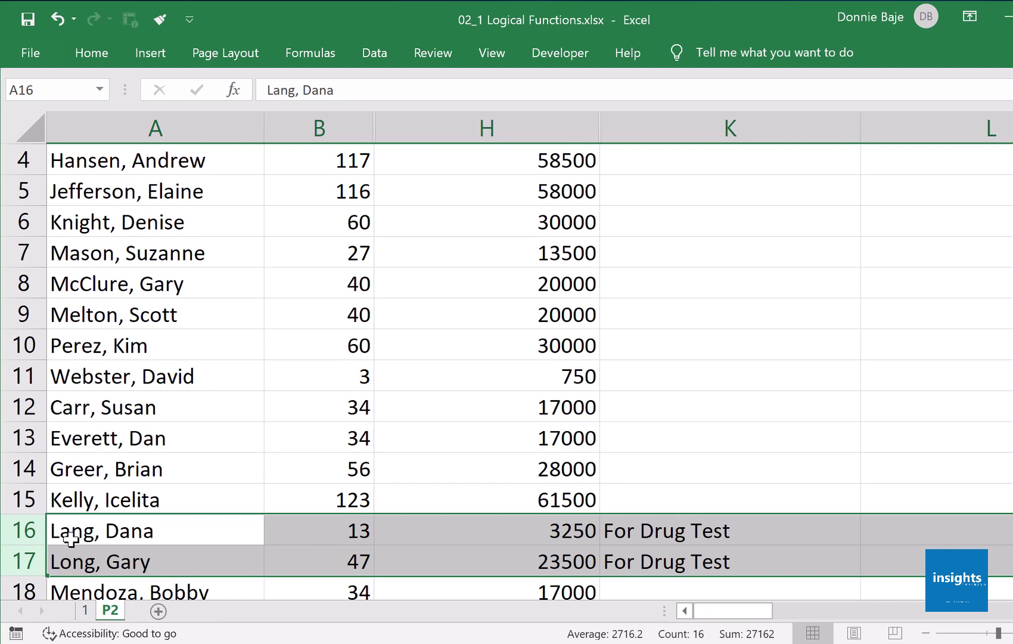
left_click(789, 536)
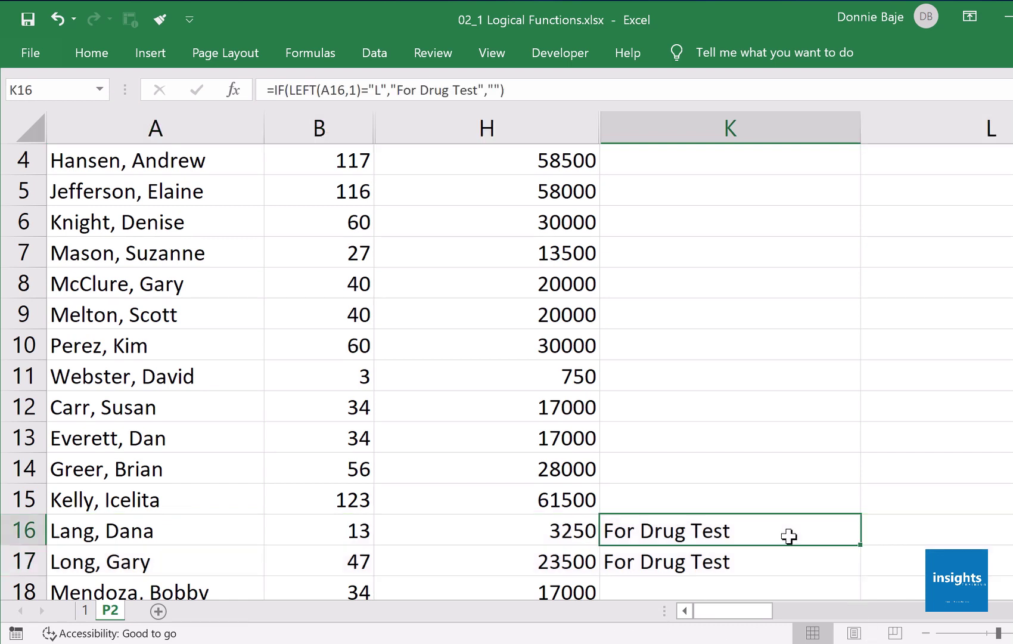
scroll(788, 536, "up", 1)
double_click(749, 254)
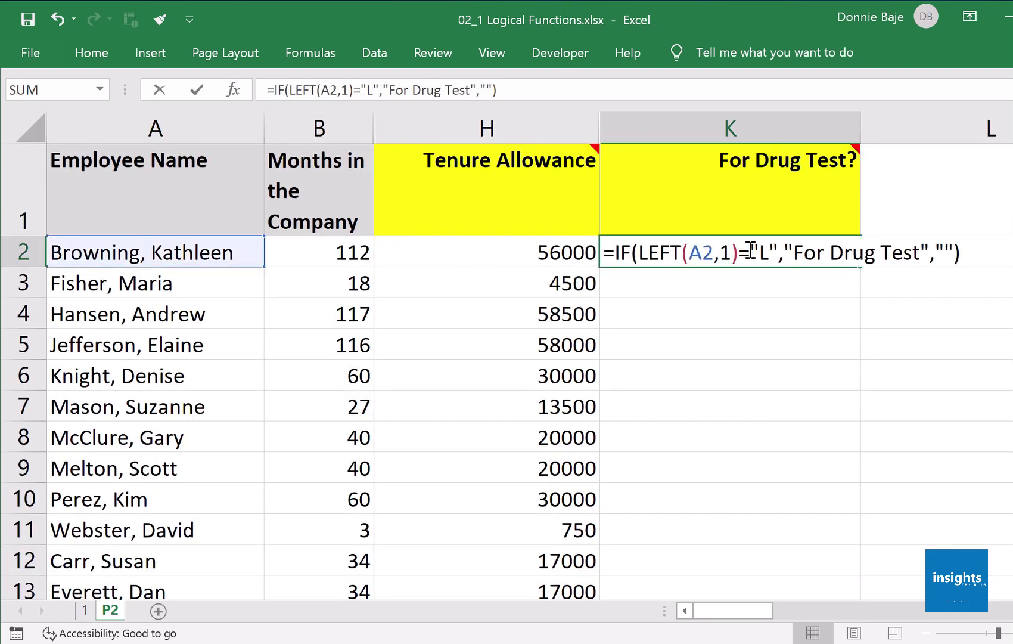
left_click_drag(639, 253, 779, 255)
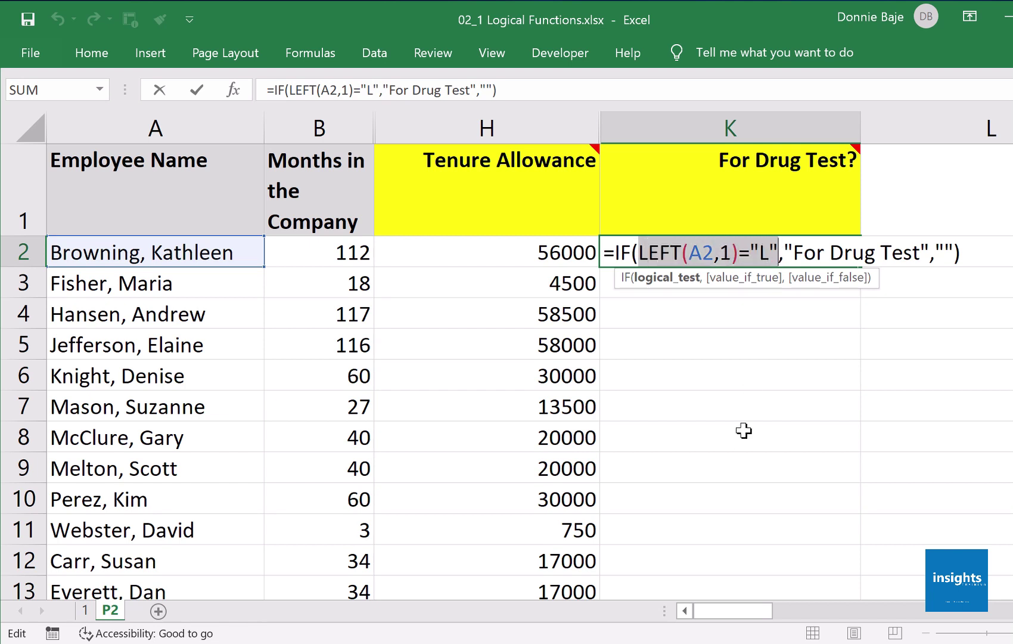
left_click_drag(786, 253, 929, 268)
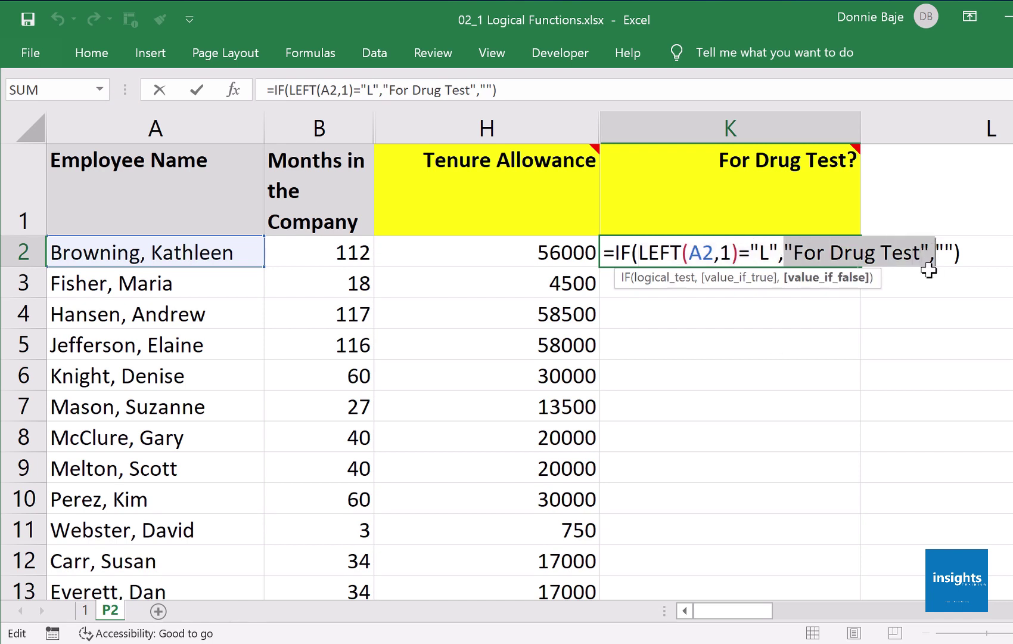
left_click(954, 253)
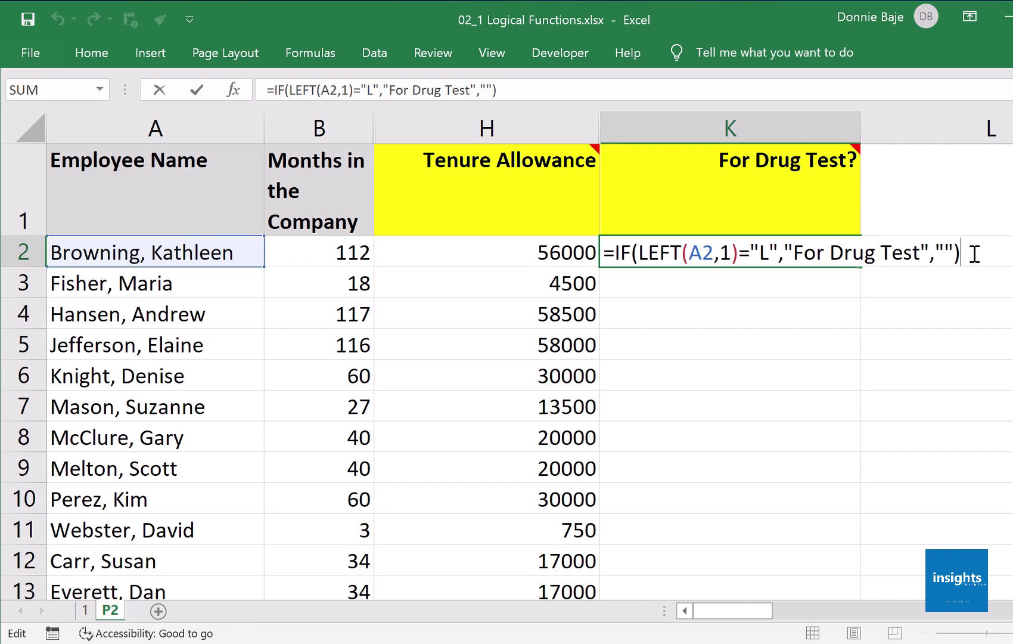
key("Return")
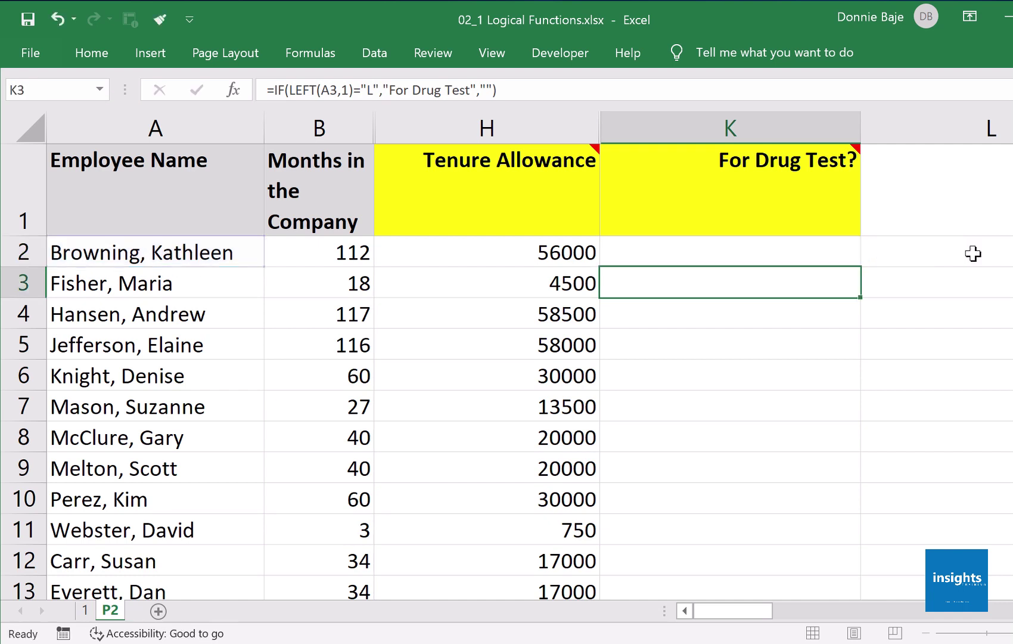